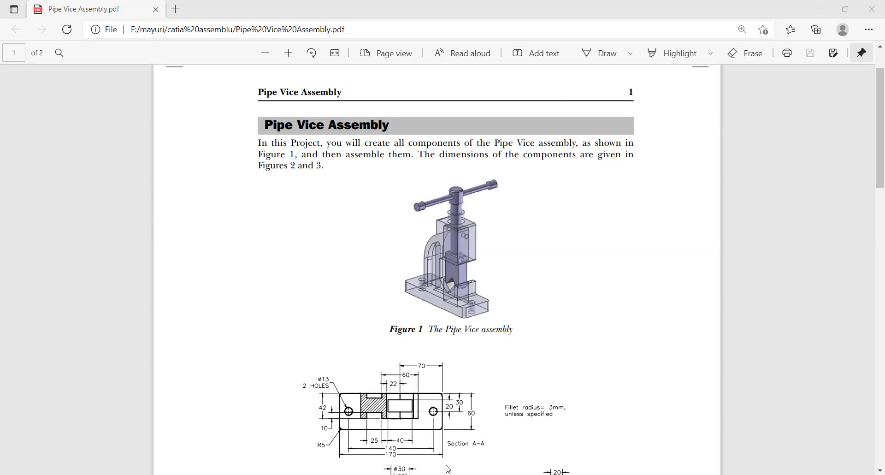
Step: Switch to CATIA V5 and start a new product in the Assembly Design workbench
left_click(438, 474)
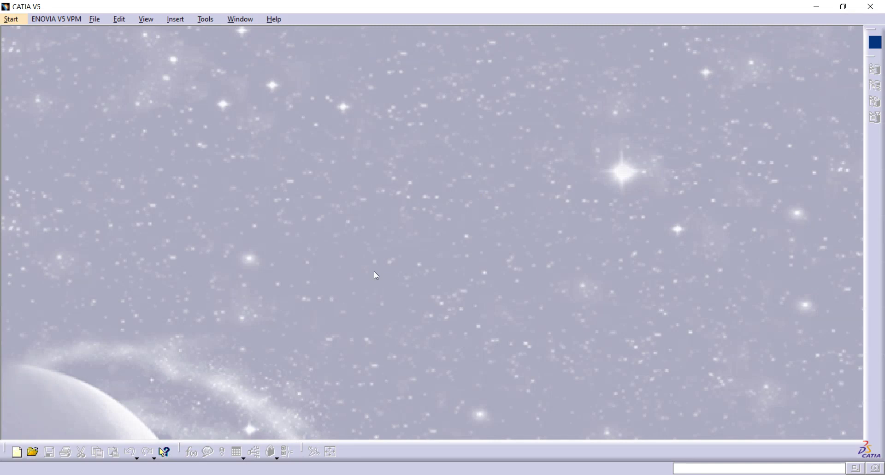
left_click(6, 23)
mouse_move(121, 51)
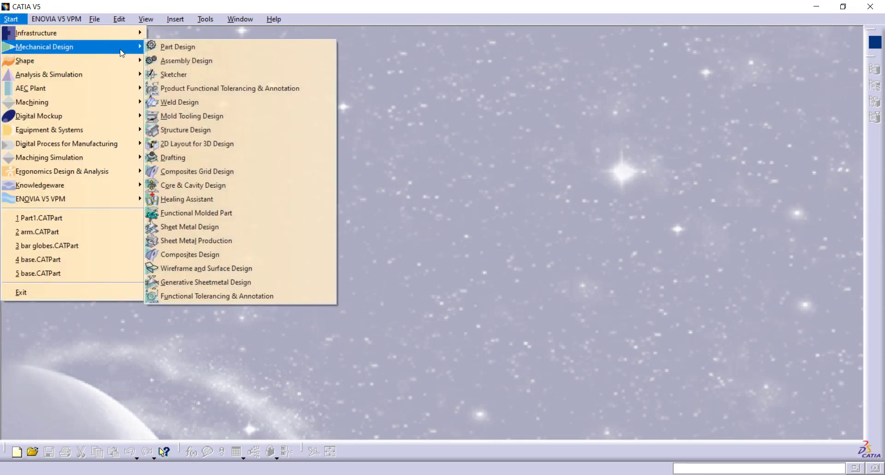
left_click(184, 61)
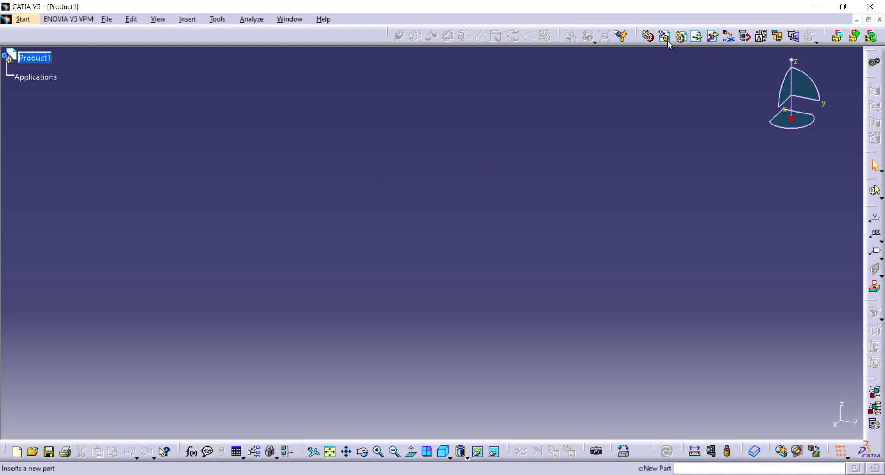
Step: Insert the existing component "base" from the pipe vise folder into Product1
left_click(697, 36)
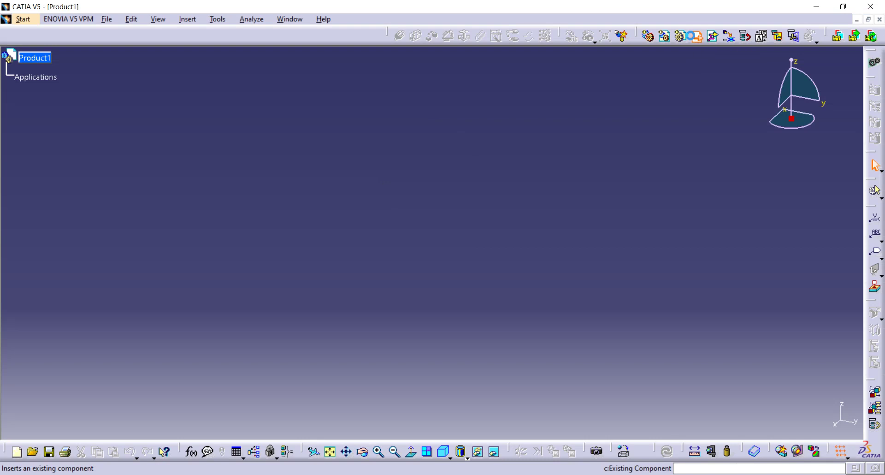
left_click(49, 57)
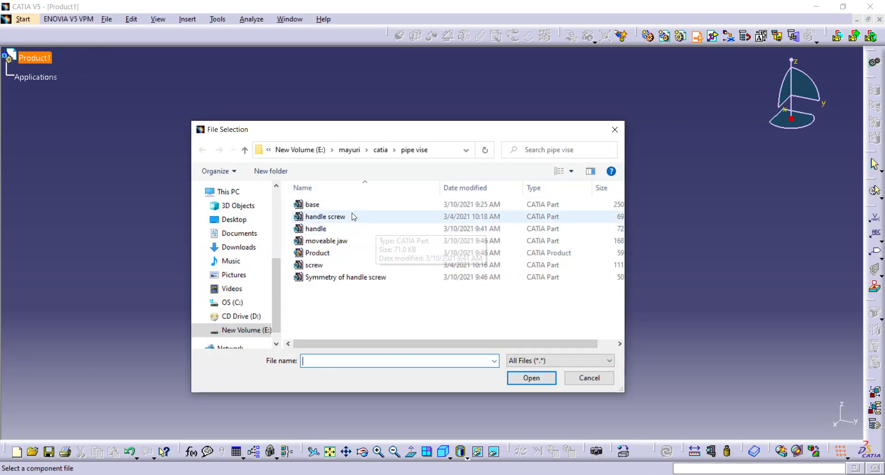
left_click(320, 204)
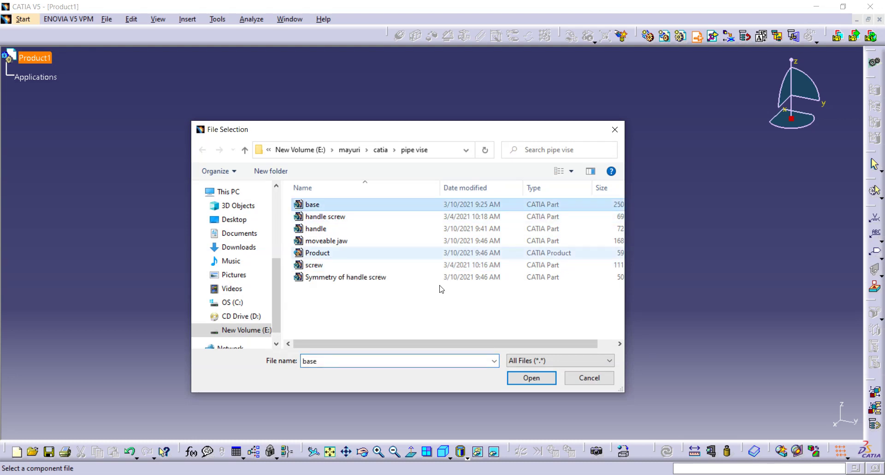
left_click(538, 382)
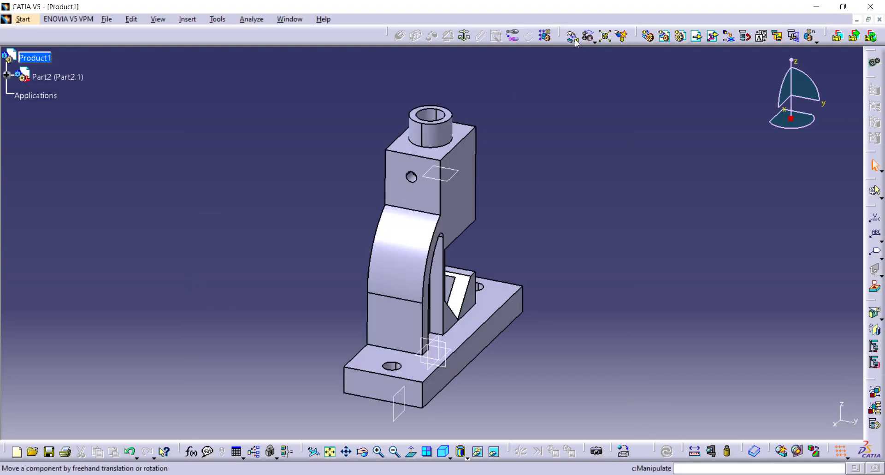
Step: Manipulate the base along the YZ and XY planes to shift it away from its inserted position, freeing space beside it
left_click(571, 37)
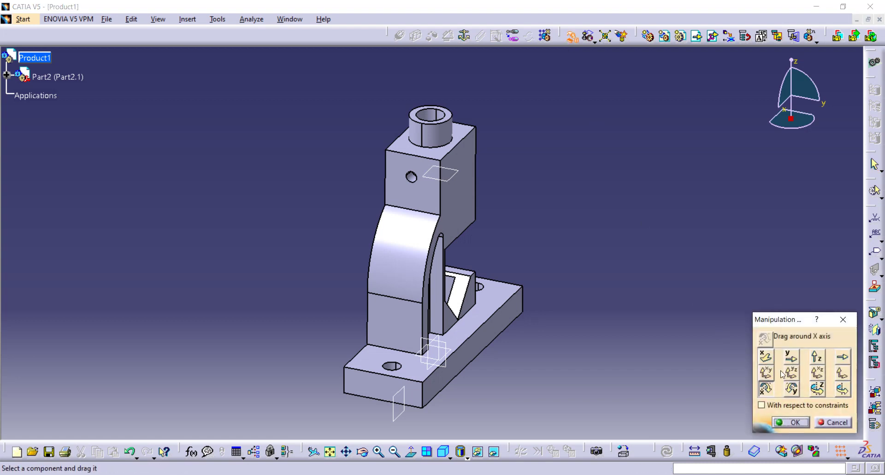
left_click(784, 374)
left_click_drag(407, 288, 244, 258)
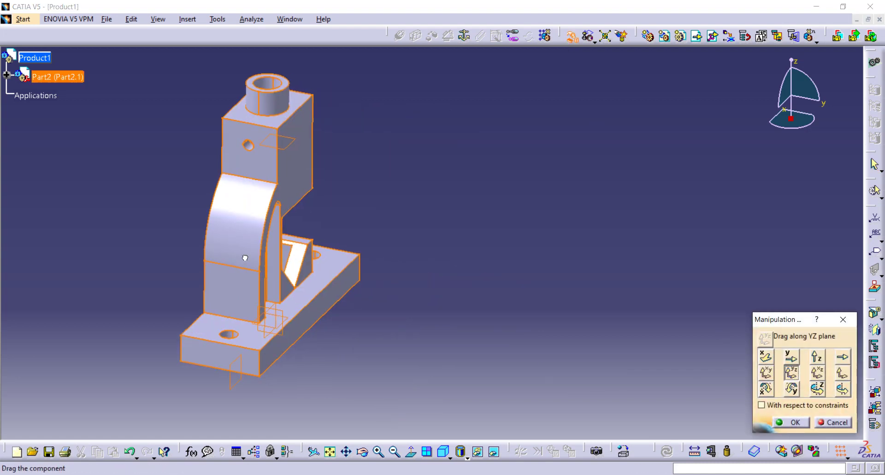
left_click(766, 372)
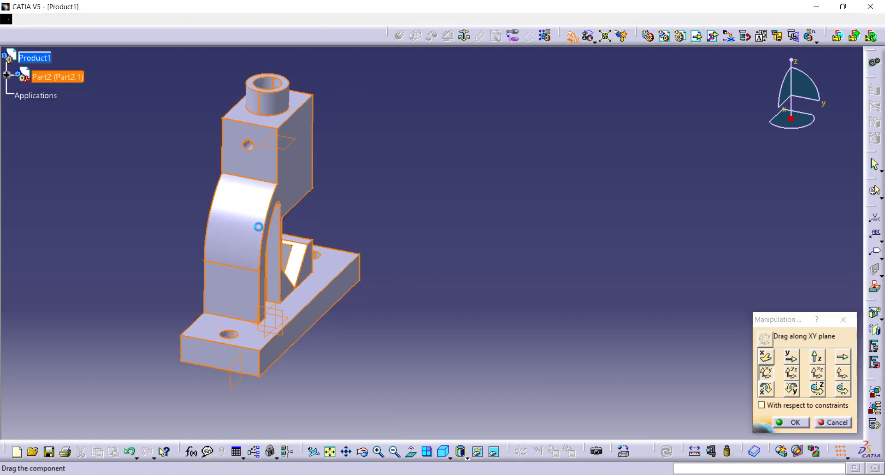
left_click_drag(259, 226, 296, 195)
middle_click_drag(431, 274, 373, 310)
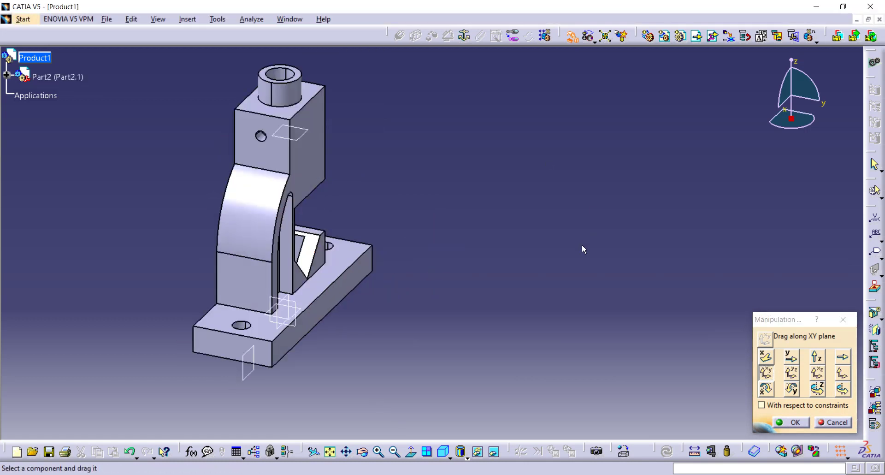
left_click(794, 423)
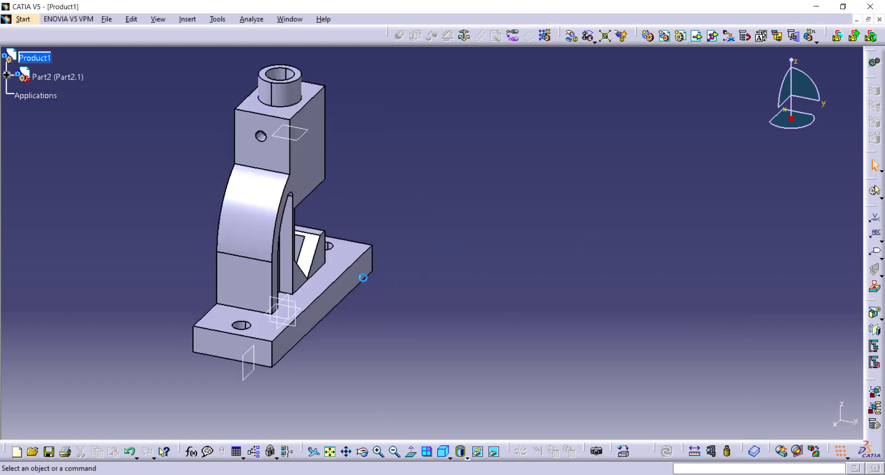
Step: Fix the base's position in the assembly with a Fix constraint
left_click(460, 42)
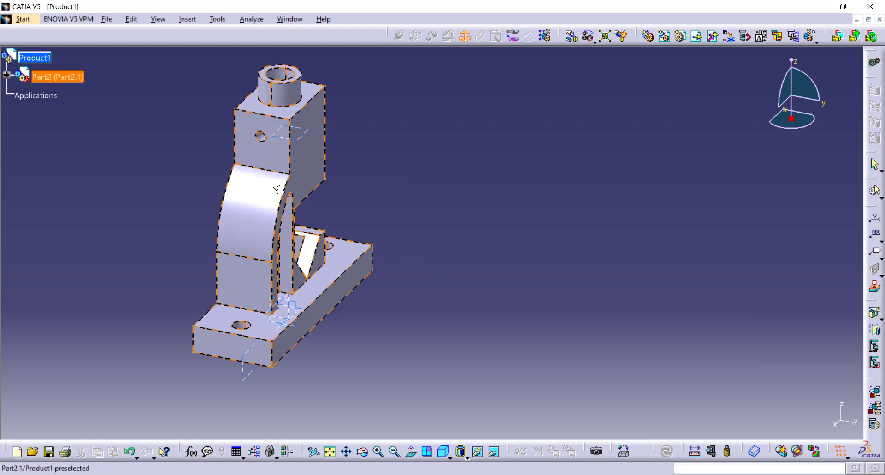
left_click(260, 196)
left_click(251, 225)
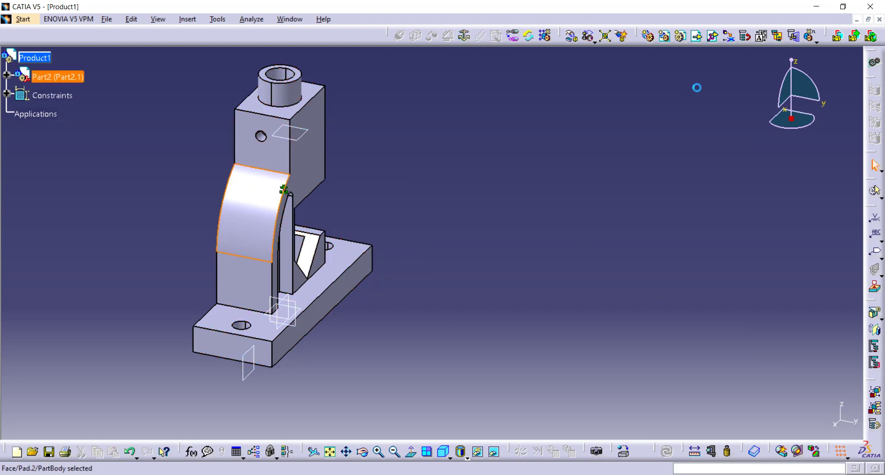
left_click(404, 238)
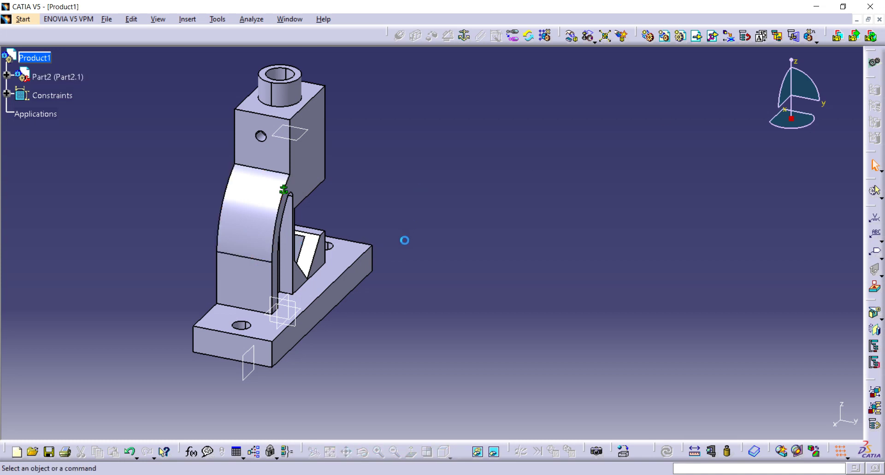
middle_click_drag(400, 247, 394, 242)
middle_click_drag(272, 174, 276, 190)
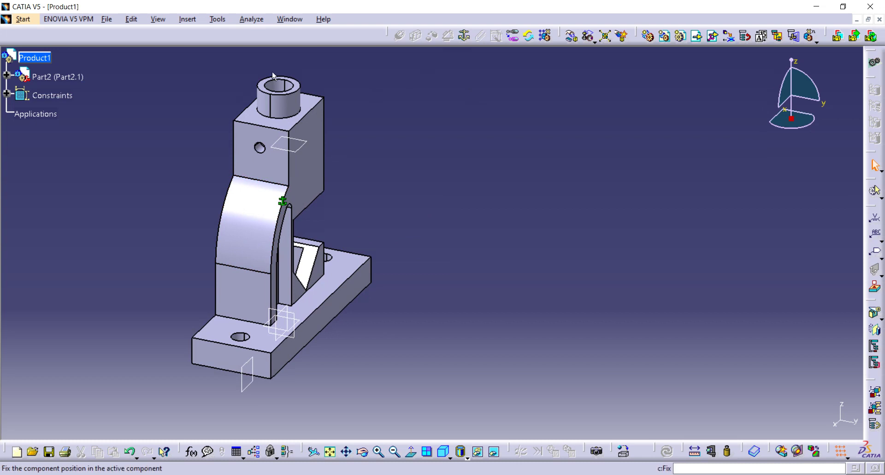
Step: Insert the existing component "moveable jaw" from the pipe vise folder into Product1
left_click(699, 37)
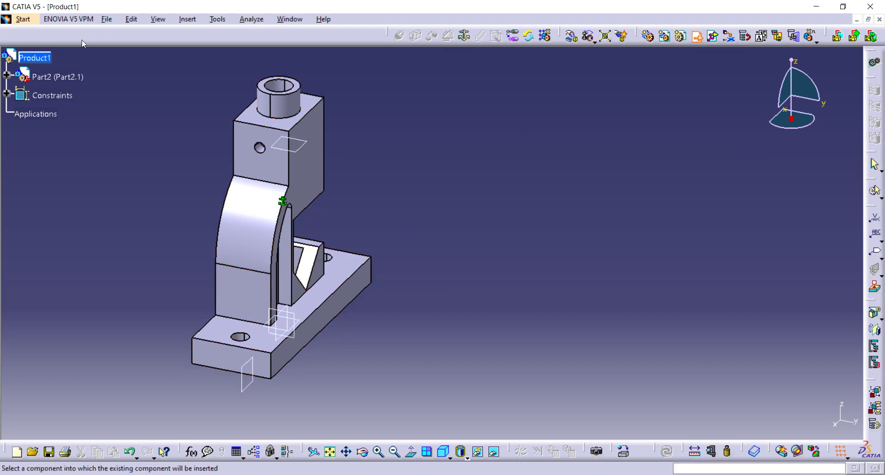
left_click(39, 58)
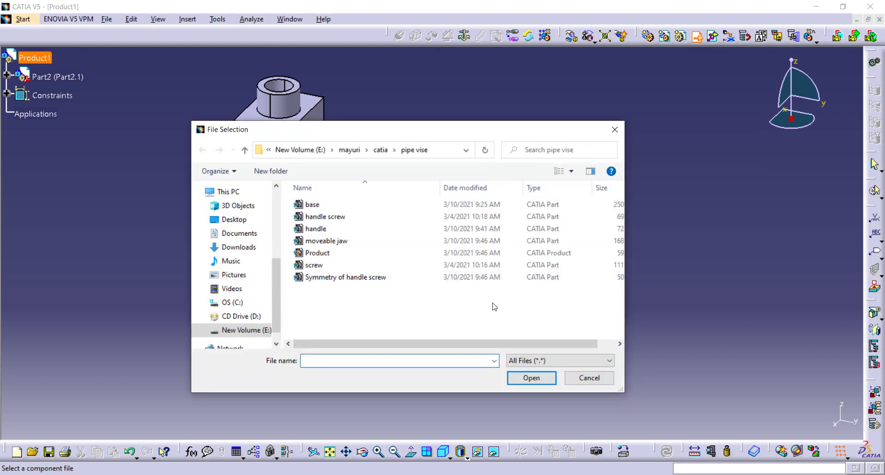
left_click(341, 241)
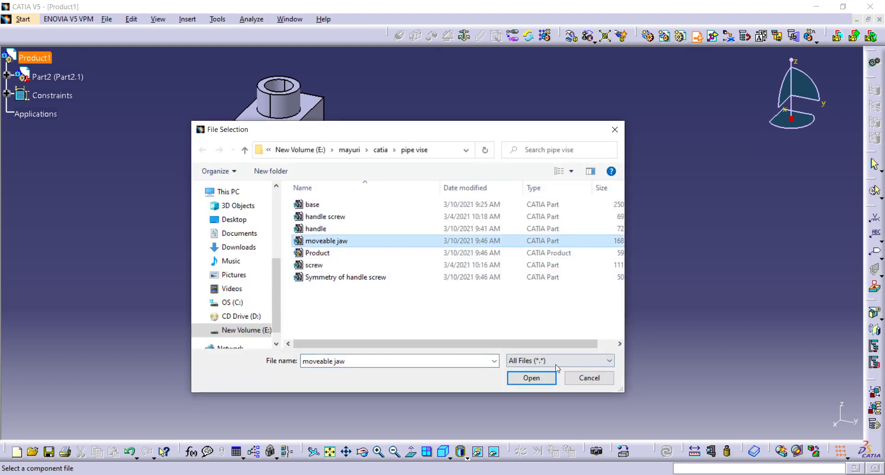
left_click(535, 378)
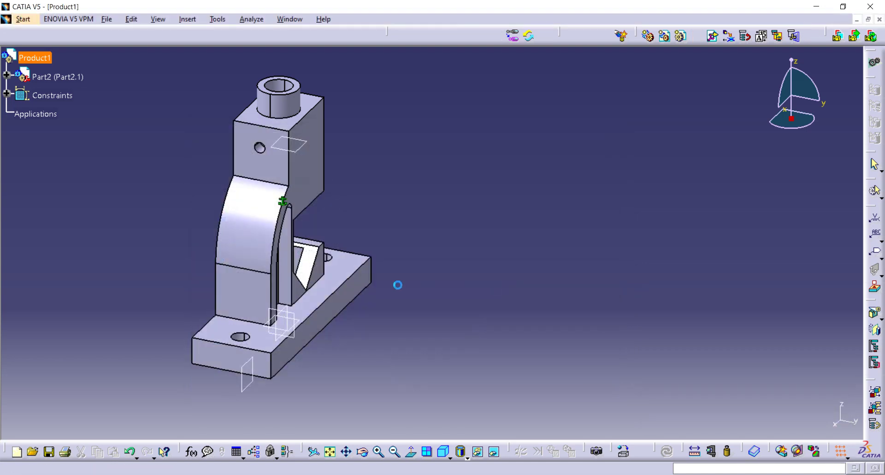
middle_click_drag(387, 292, 239, 235)
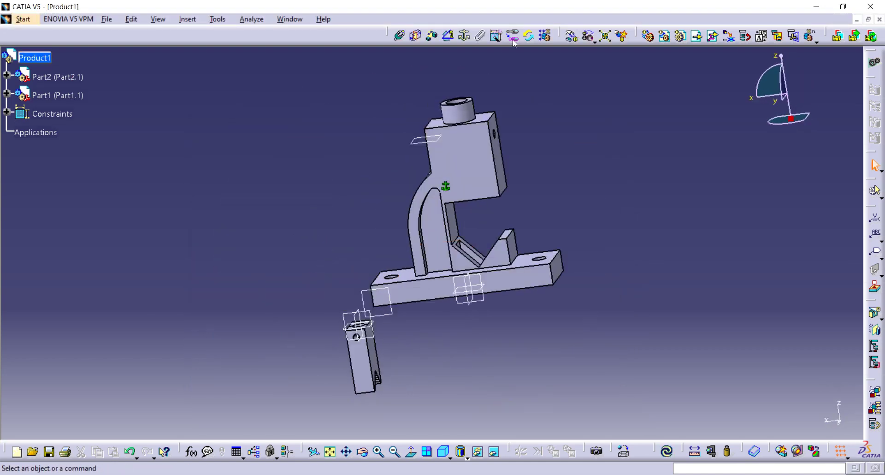
Step: Add a coincidence constraint between the axis of the moveable jaw's top hole and the axis of the base's upper collar
left_click(397, 40)
middle_click_drag(296, 285, 411, 190)
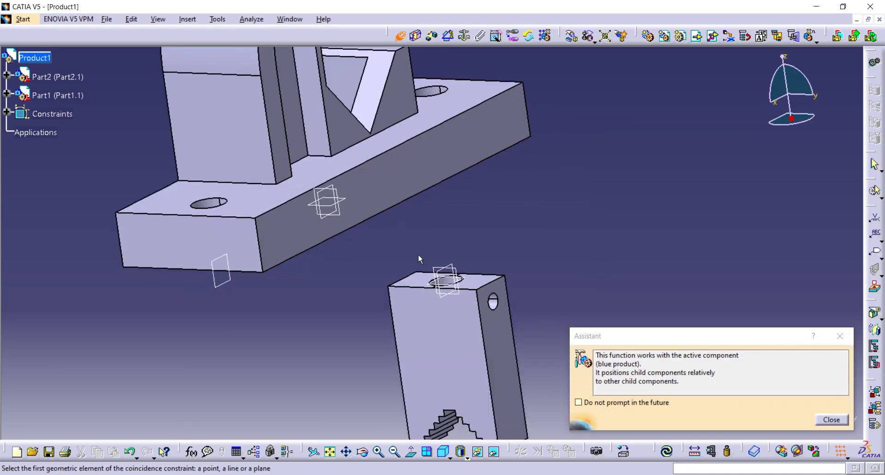
middle_click_drag(451, 282, 448, 304)
left_click(450, 312)
middle_click_drag(423, 247, 475, 466)
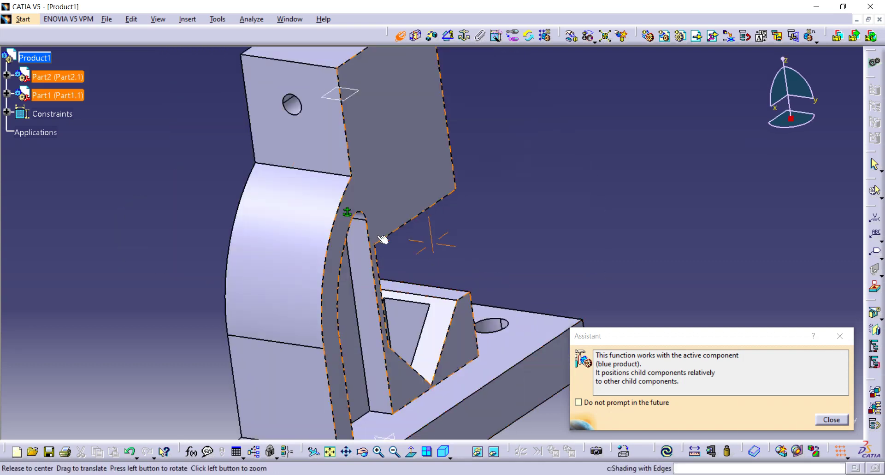
middle_click_drag(386, 239, 424, 454)
left_click(376, 201)
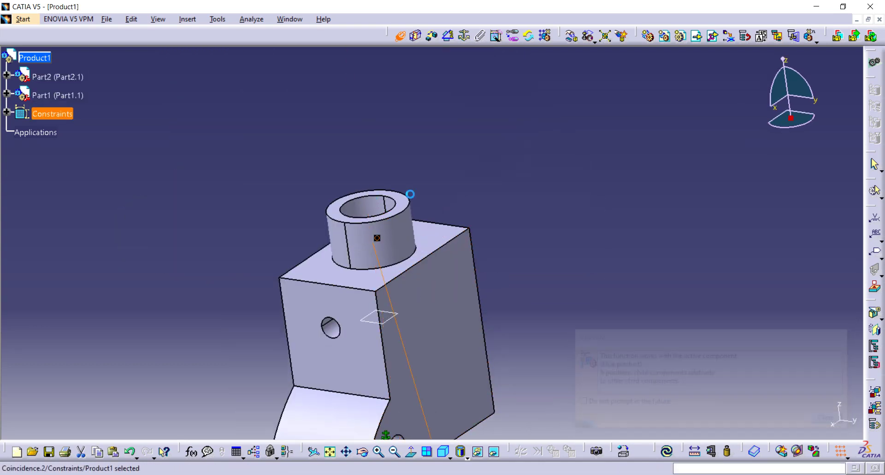
middle_click_drag(438, 186, 483, 300)
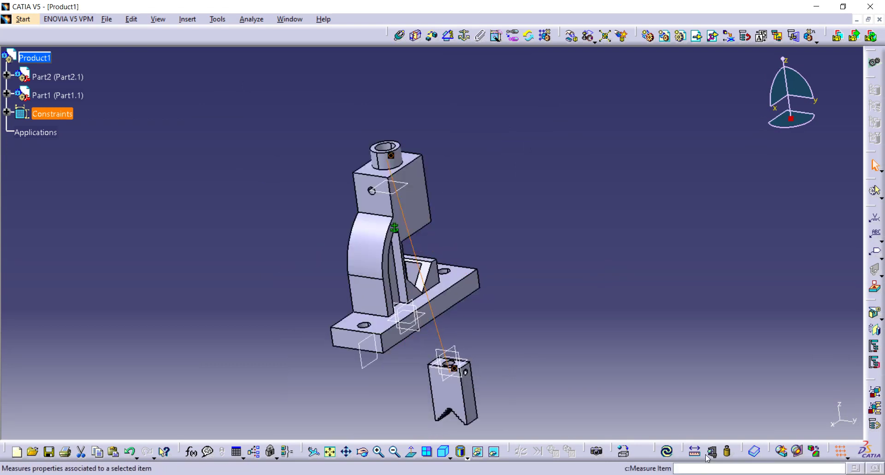
Step: Update the assembly to apply the jaw's coincidence constraint and undo that update
left_click(667, 451)
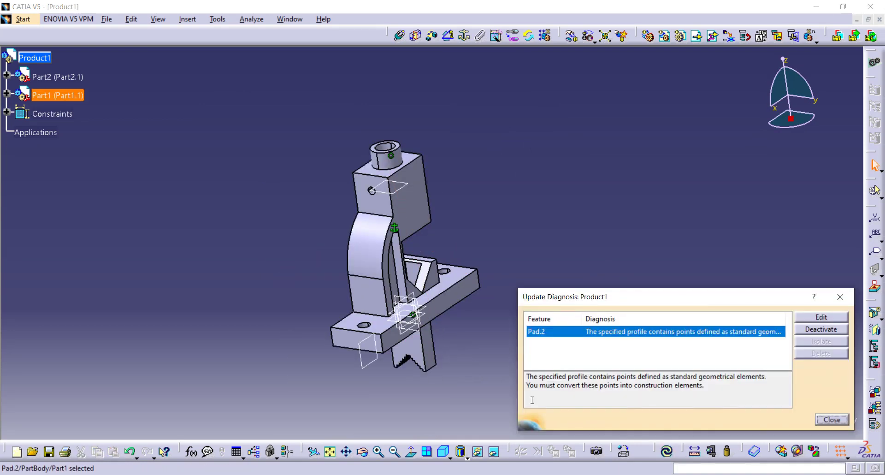
left_click(841, 296)
middle_click_drag(409, 344, 402, 211)
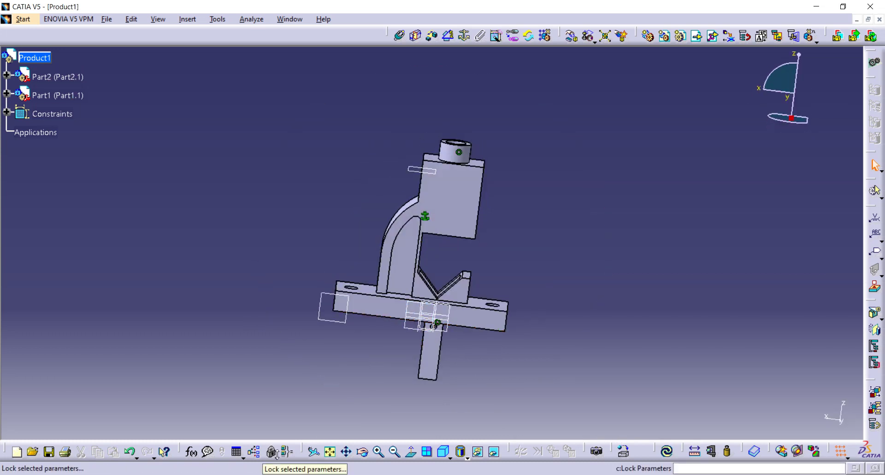
key("ctrl+z")
middle_click_drag(279, 279, 381, 317)
middle_click_drag(263, 310, 528, 320)
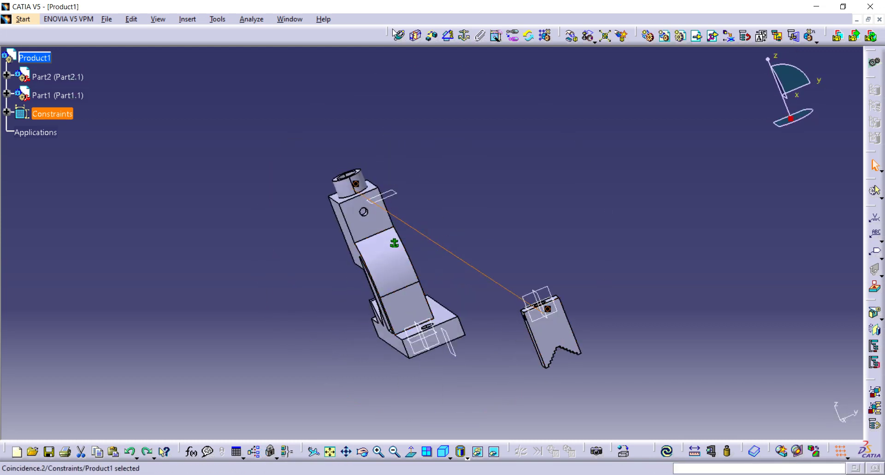
Step: Add an angle constraint between a reference plane of the moveable jaw and one of the base, replace the default angle, and update the assembly
left_click(448, 36)
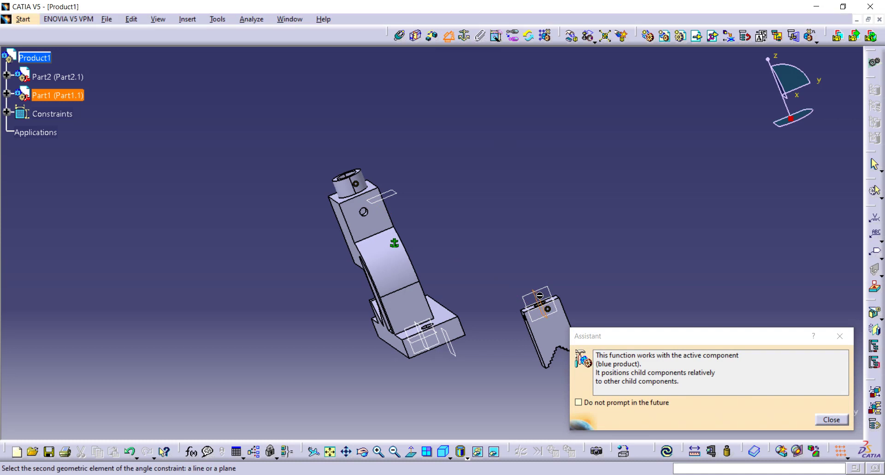
middle_click_drag(497, 304, 404, 327)
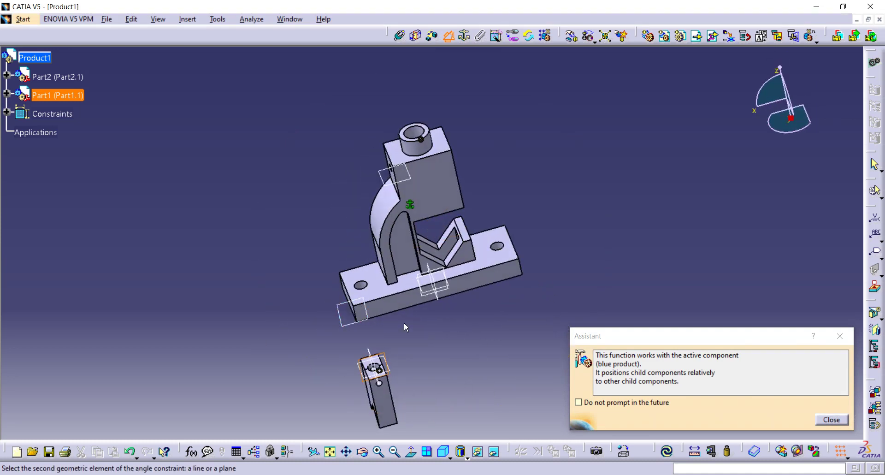
left_click(440, 288)
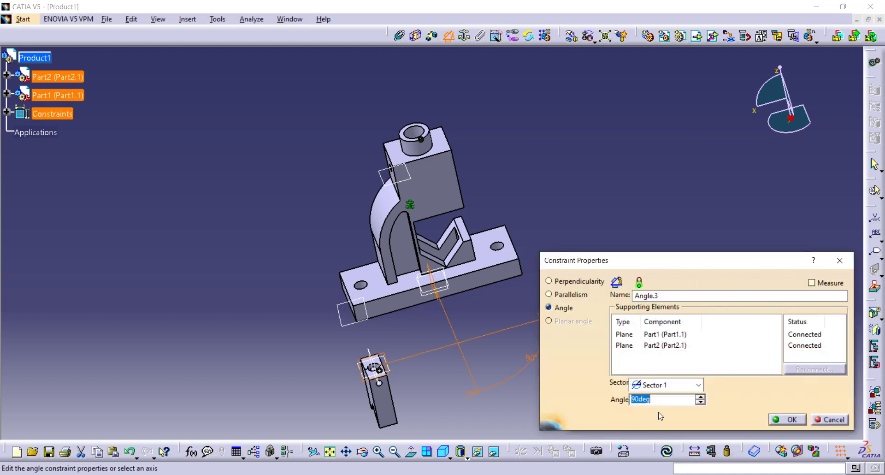
key("BackSpace")
key("Return")
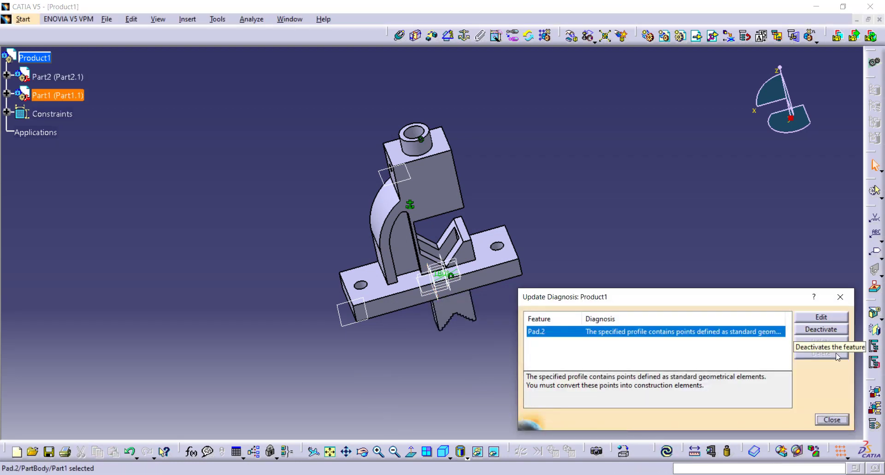
left_click(840, 300)
Step: Move the moveable jaw upward along the Z axis so its top sits above the base plate at the V-block
middle_click_drag(458, 319, 407, 287)
middle_click_drag(502, 150, 448, 186)
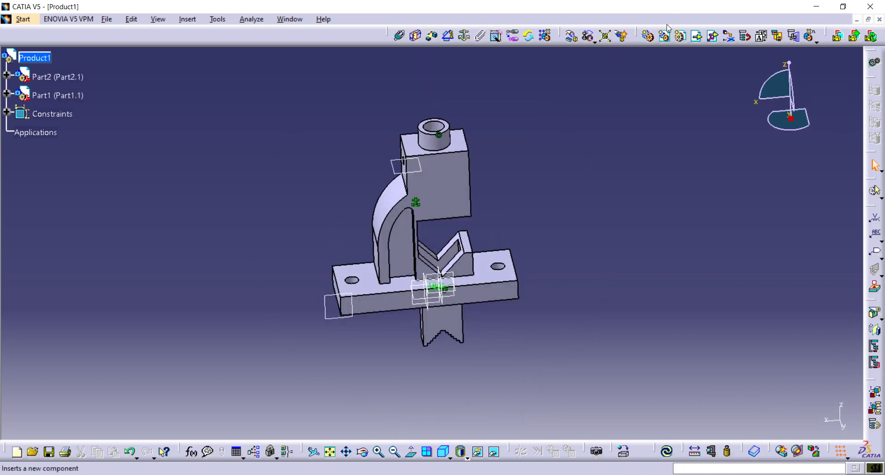
left_click(571, 36)
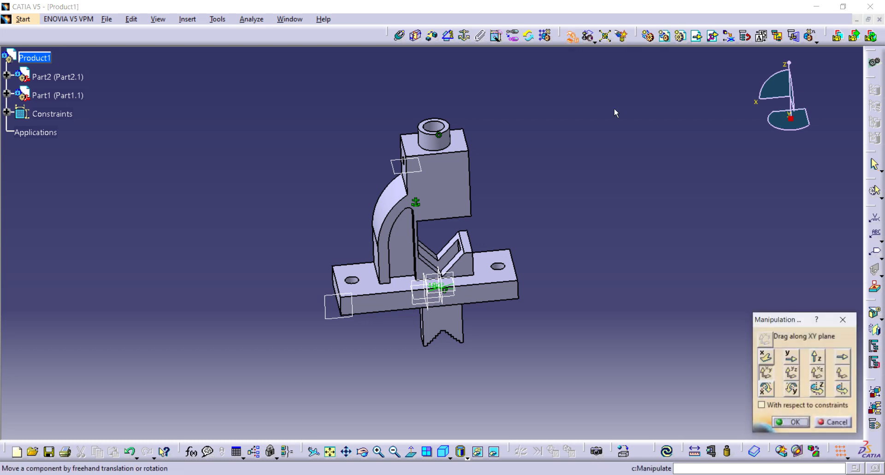
left_click(807, 356)
left_click_drag(443, 333, 444, 280)
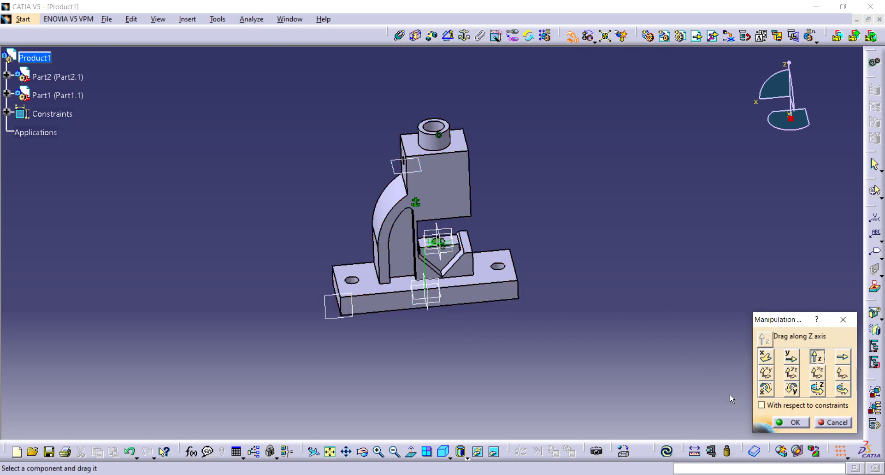
left_click(791, 422)
Step: Insert the existing component "screw" from the pipe vise folder into Product1
middle_click_drag(539, 275, 483, 235)
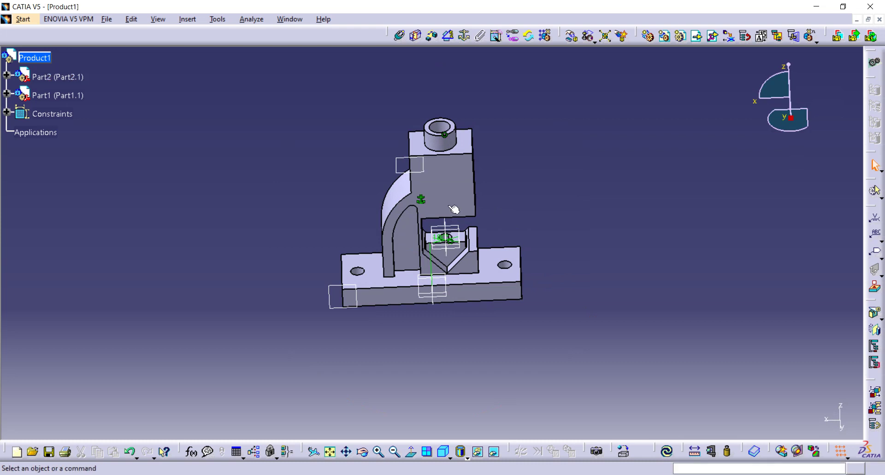
middle_click_drag(451, 205, 431, 180)
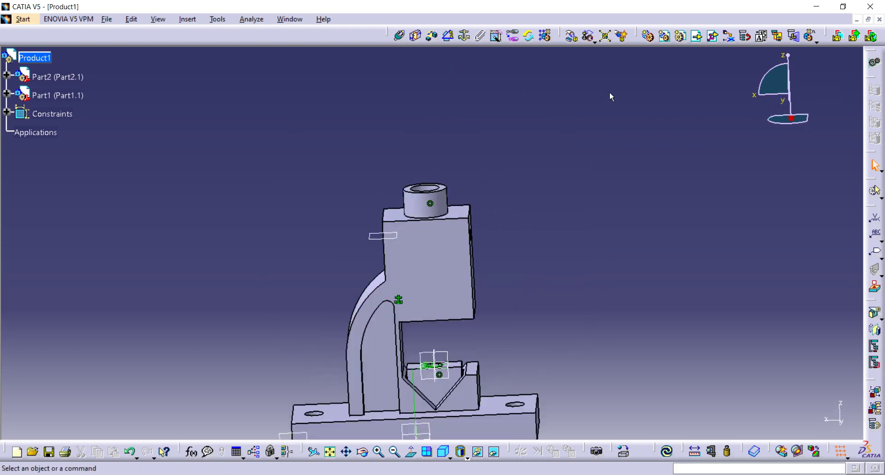
left_click(695, 40)
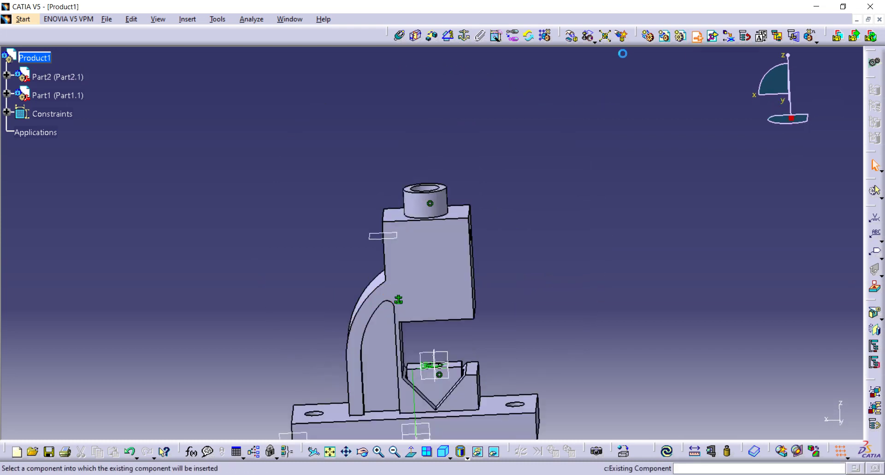
left_click(41, 59)
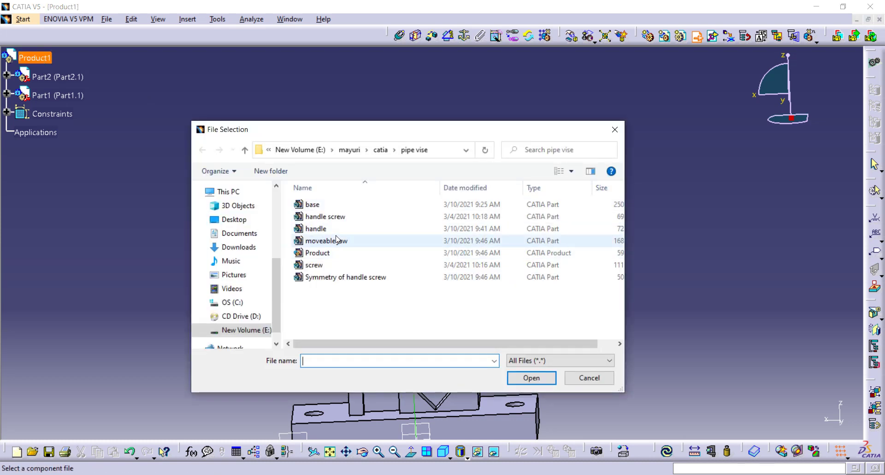
left_click(334, 266)
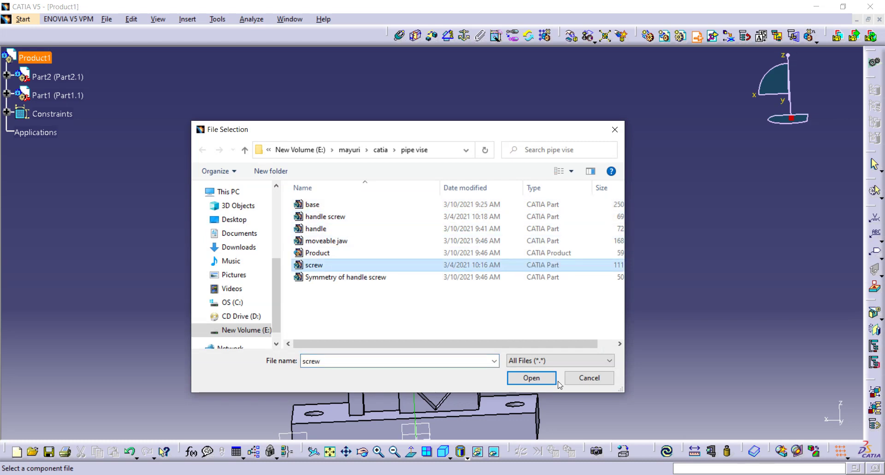
left_click(531, 377)
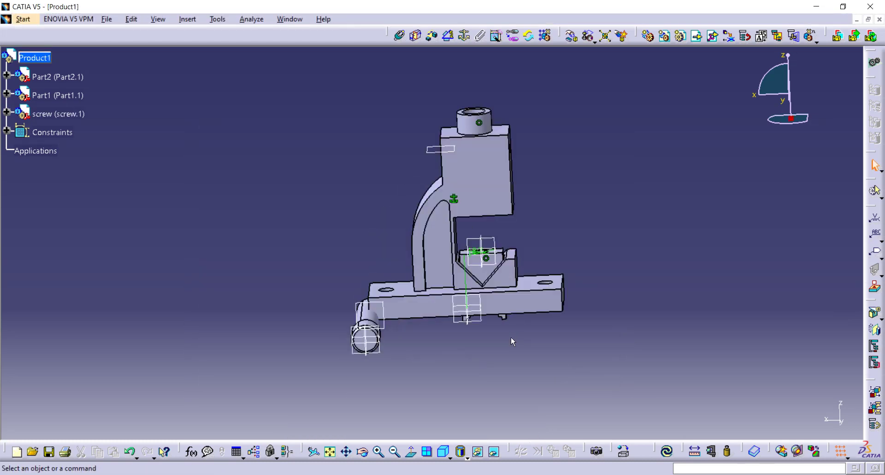
Step: Rotate the screw around the X axis until it stands upright with its drilled head at the top
middle_click_drag(511, 336, 479, 325)
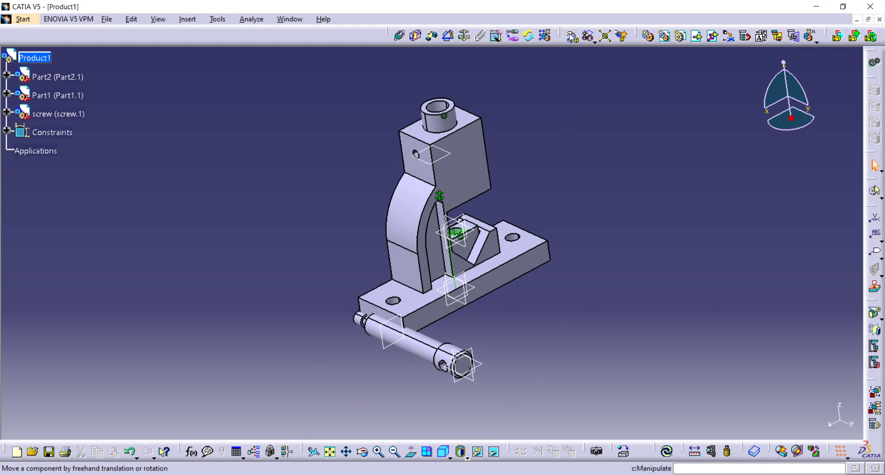
left_click(573, 37)
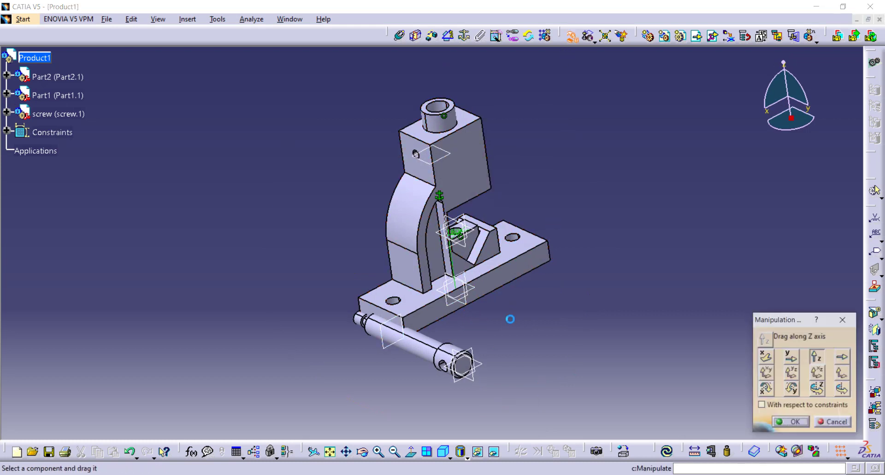
left_click(768, 392)
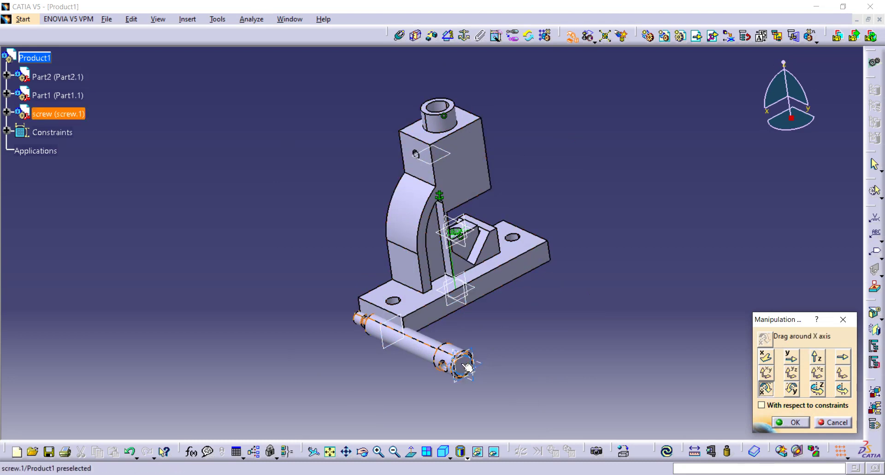
left_click_drag(461, 364, 215, 190)
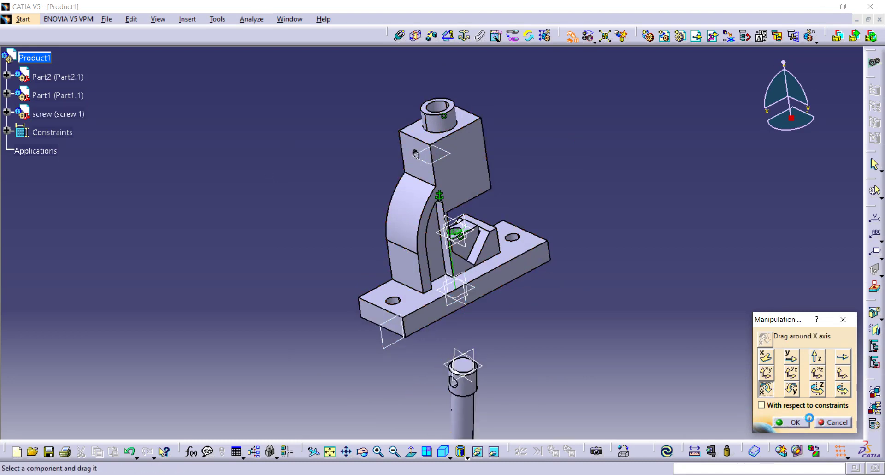
left_click(790, 422)
Step: Add a coincidence constraint between the screw's axis and the axis of the base's upper collar, and update the assembly
middle_click_drag(613, 338, 533, 250)
left_click(400, 36)
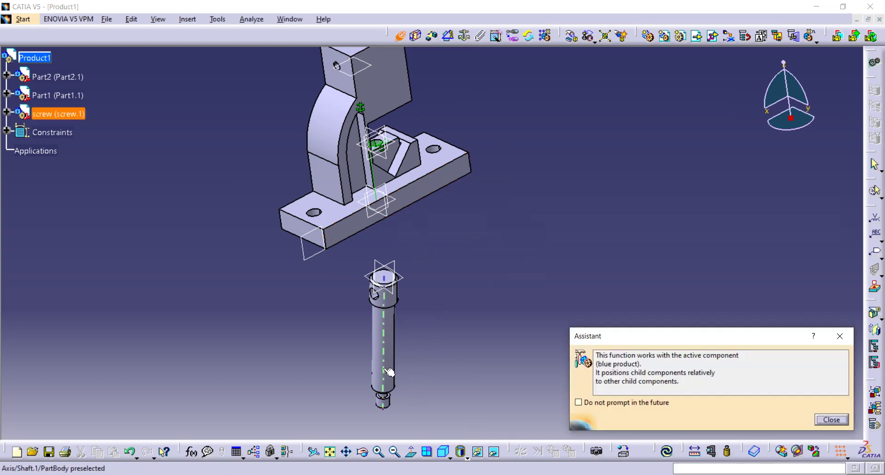
left_click(397, 330)
middle_click_drag(434, 226, 443, 373)
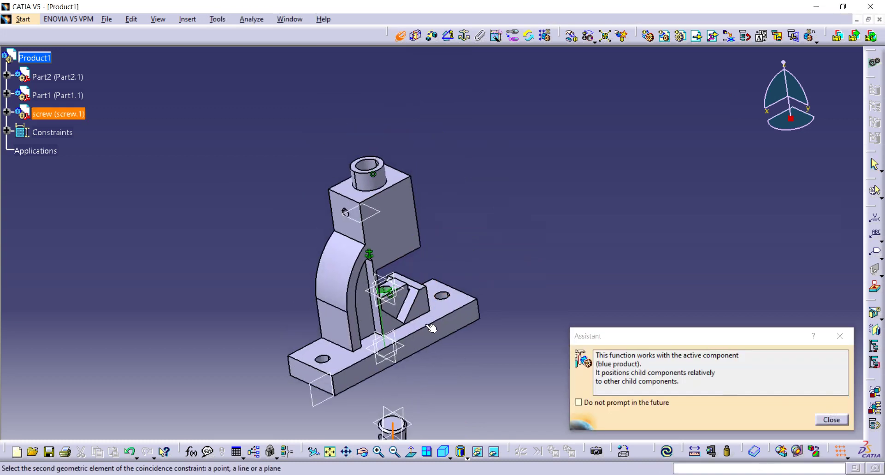
left_click(377, 166)
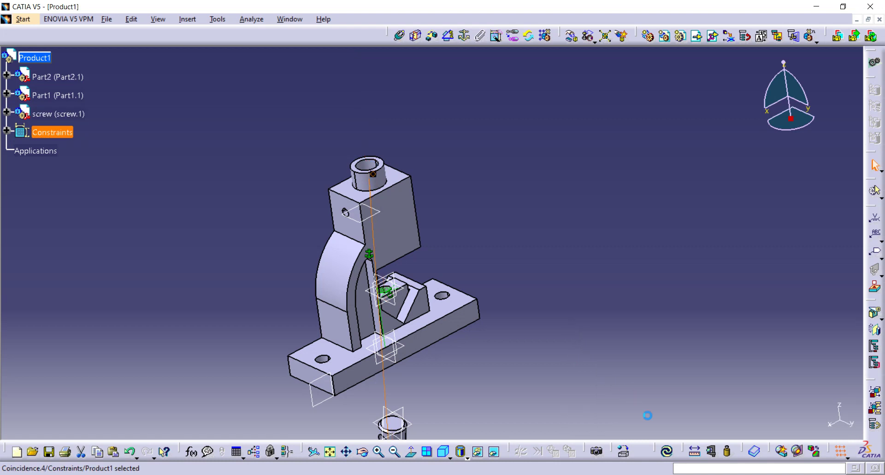
left_click(668, 451)
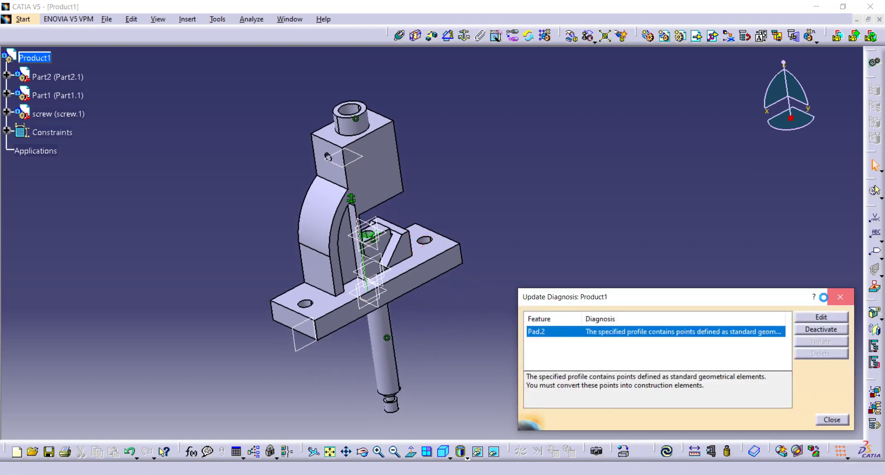
left_click(840, 296)
Step: Move the screw up along the Z axis until its head stands above the base's collar and its tip above the jaw
middle_click_drag(464, 329, 464, 322)
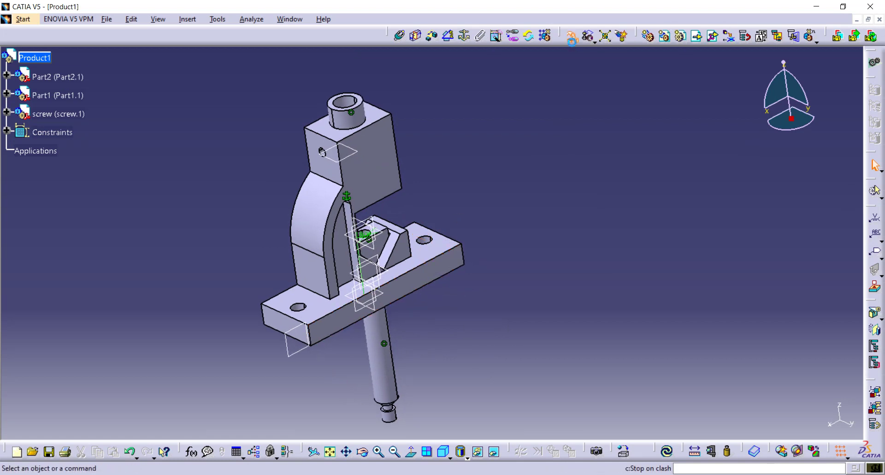
left_click(572, 36)
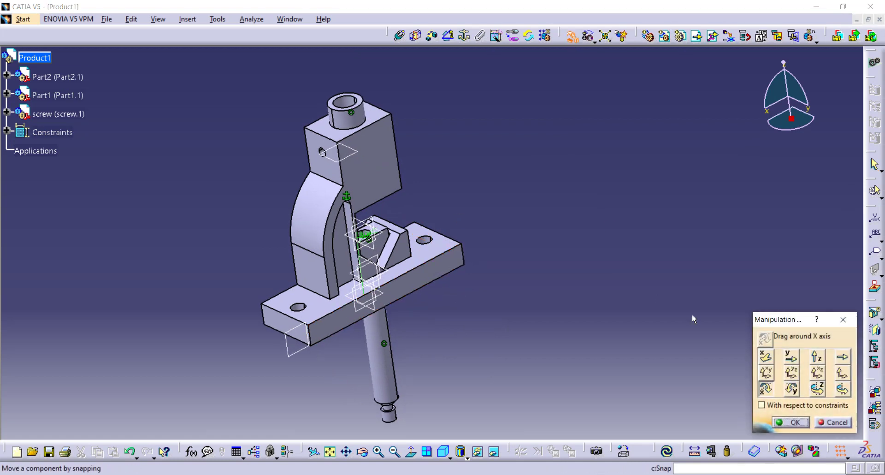
left_click(816, 357)
left_click_drag(391, 369, 458, 190)
left_click_drag(340, 78, 340, 109)
left_click(791, 423)
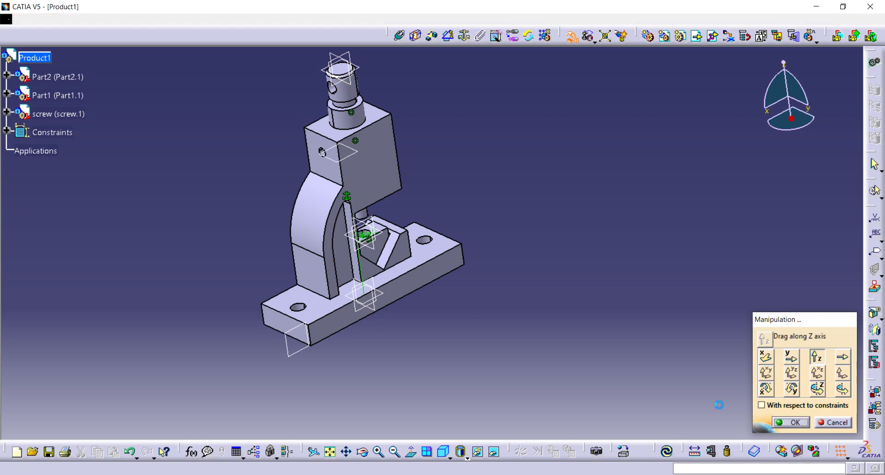
Step: Add a surface contact constraint between the conical bottom of the jaw's hole and the screw's conical tip, and update the assembly
middle_click_drag(420, 277, 433, 38)
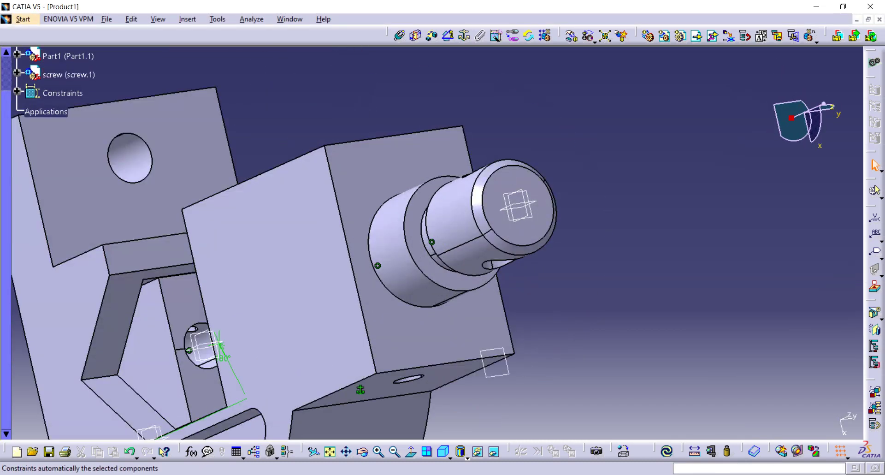
left_click(418, 40)
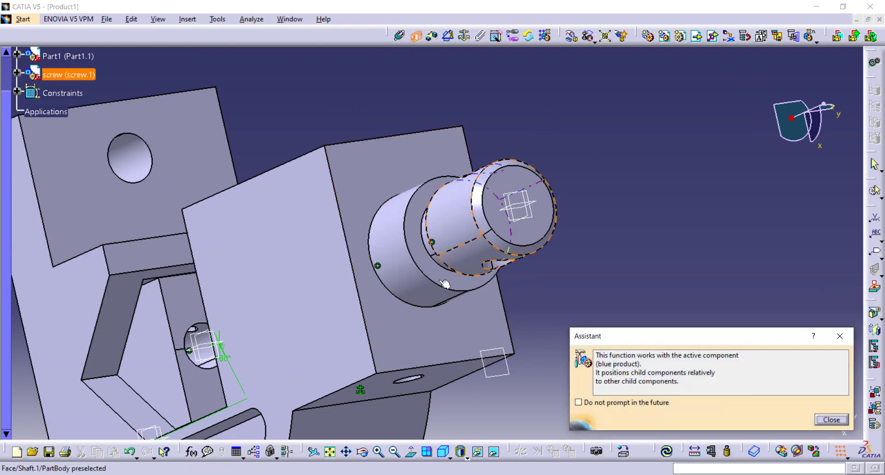
middle_click_drag(287, 283, 303, 262)
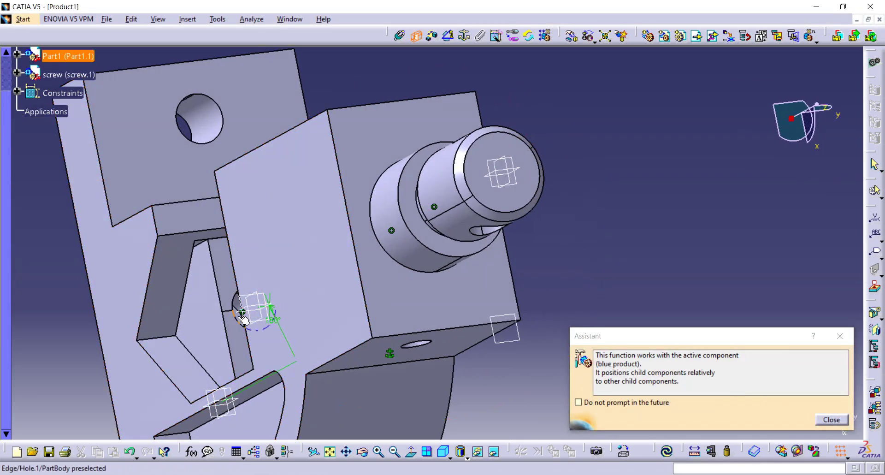
middle_click_drag(240, 315, 243, 269)
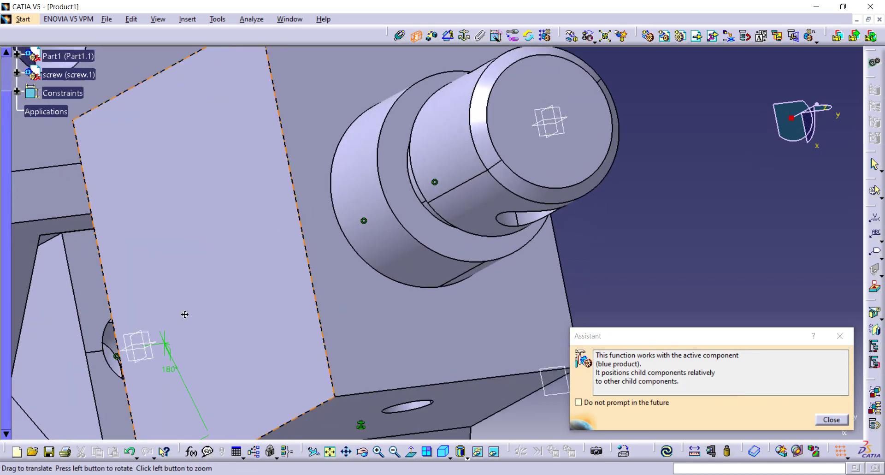
middle_click_drag(184, 312, 235, 292)
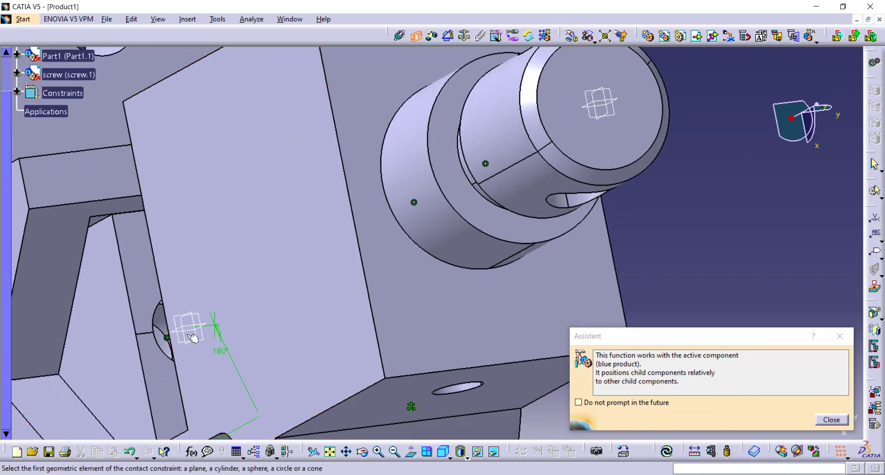
left_click(166, 341)
middle_click_drag(154, 240, 436, 251)
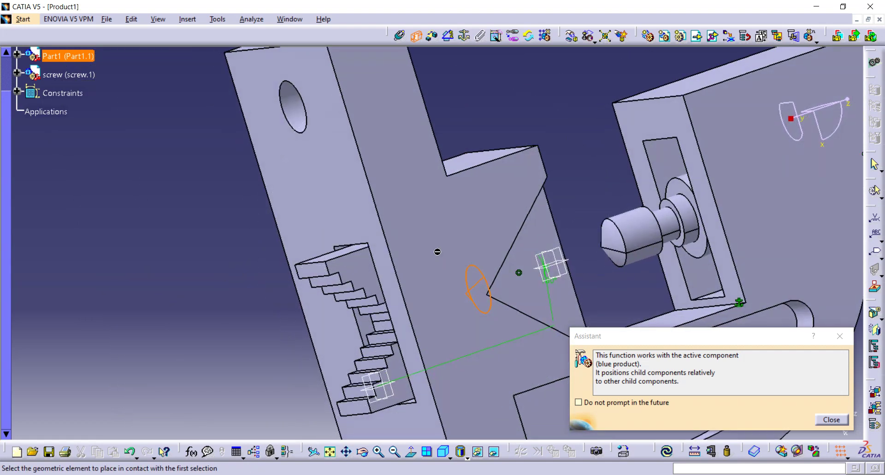
left_click(616, 248)
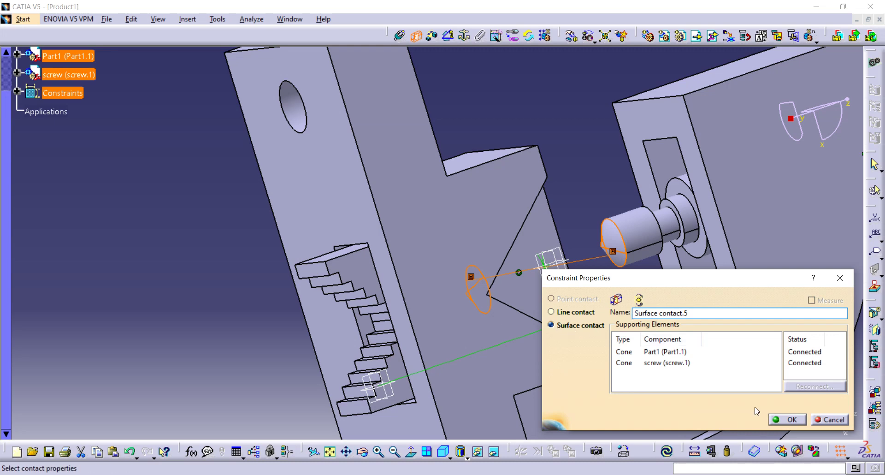
left_click(787, 418)
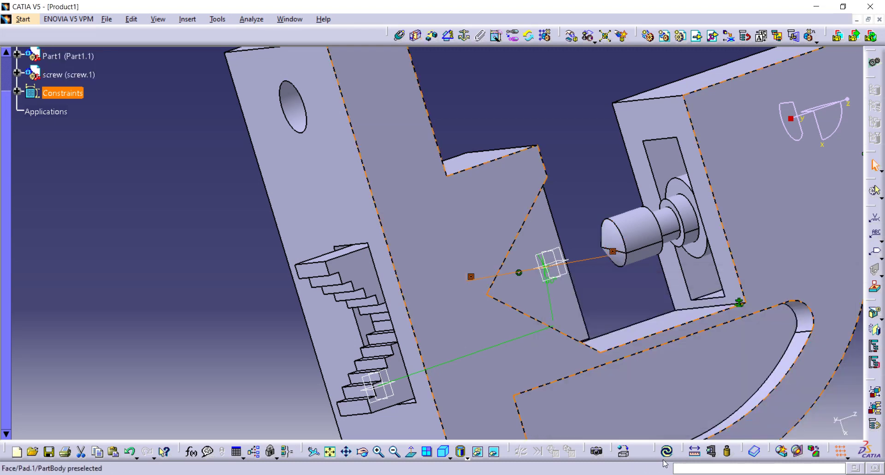
left_click(666, 450)
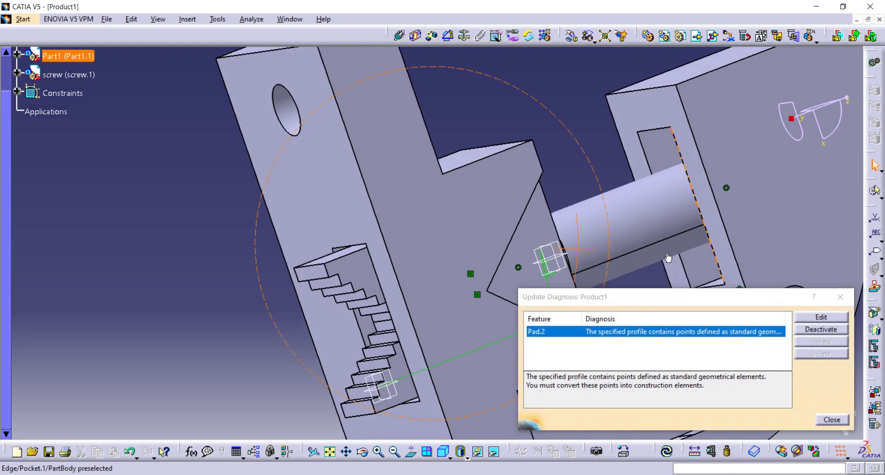
left_click(841, 298)
Step: Move the moveable jaw up along the Z axis until its top reaches the underside of the base's upper block
middle_click_drag(720, 199, 701, 284)
middle_click_drag(572, 230, 435, 67)
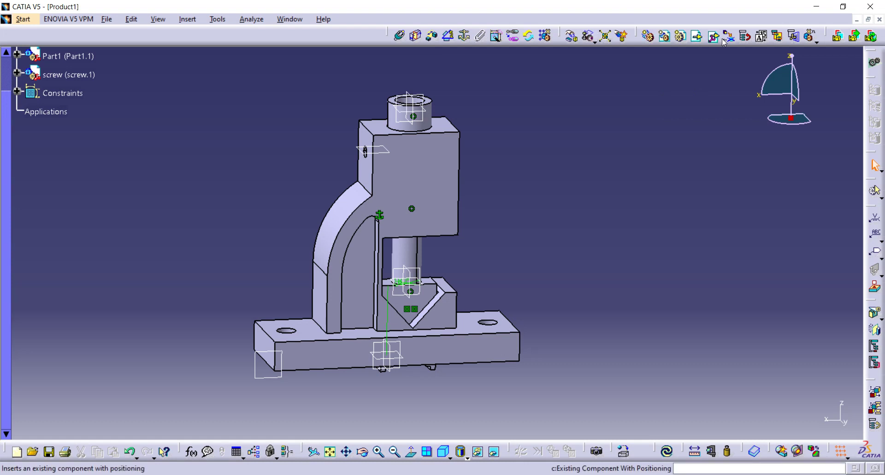
left_click(572, 36)
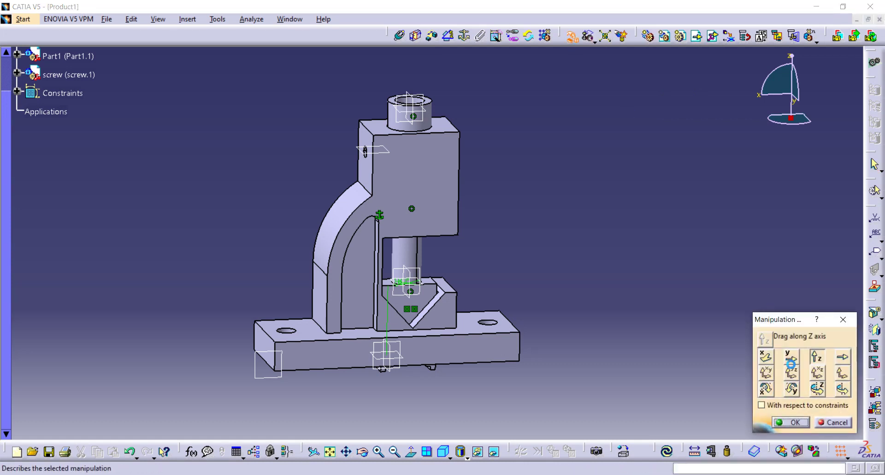
left_click(817, 357)
left_click_drag(413, 305, 405, 256)
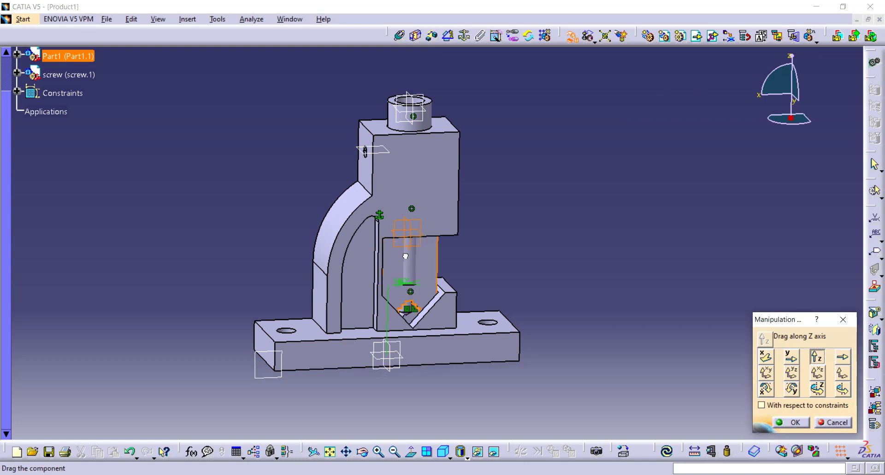
left_click(789, 422)
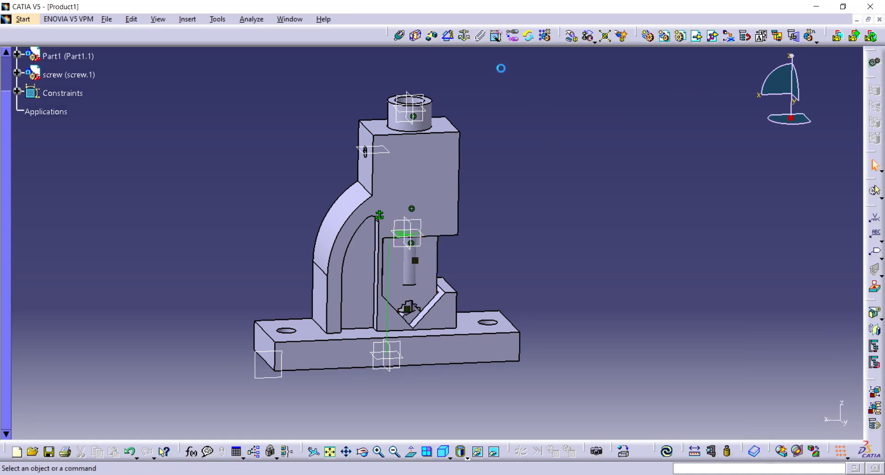
Step: Fix the moveable jaw in its raised position and update the assembly so the screw follows it
left_click(464, 35)
left_click(435, 278)
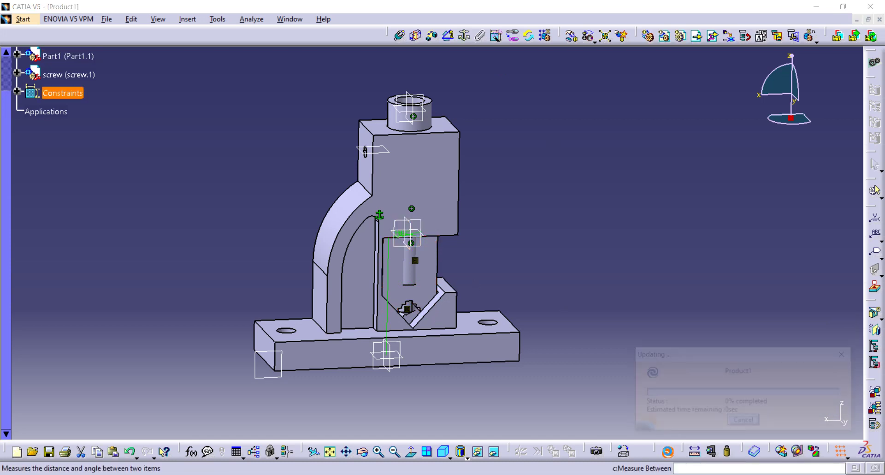
left_click(667, 450)
left_click(839, 297)
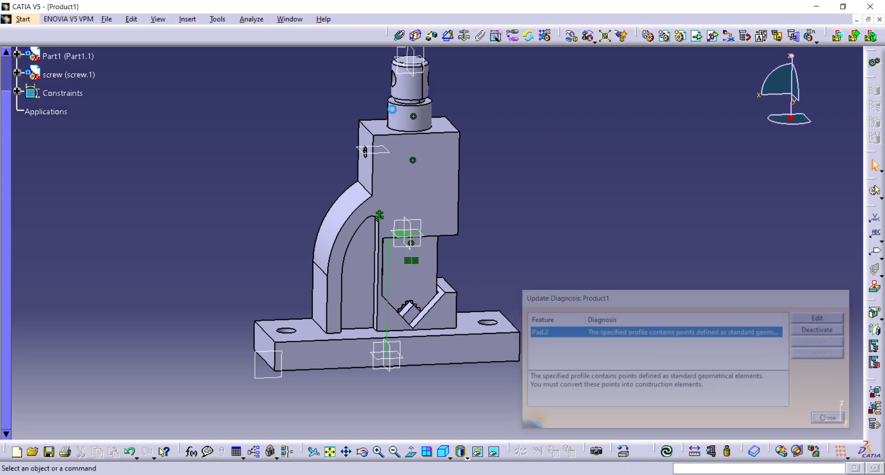
Step: Insert the existing handle part from the pipe vise folder into Product1
middle_click_drag(396, 112, 465, 121)
middle_click_drag(444, 85, 431, 127)
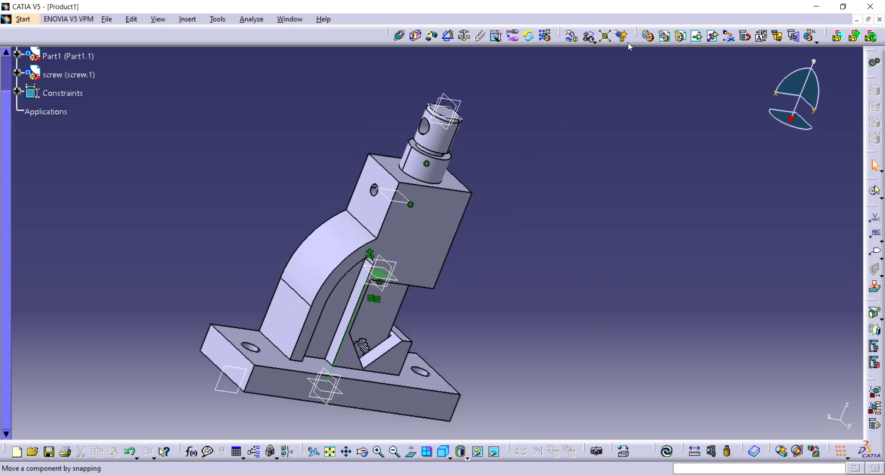
left_click(697, 37)
left_click(55, 94)
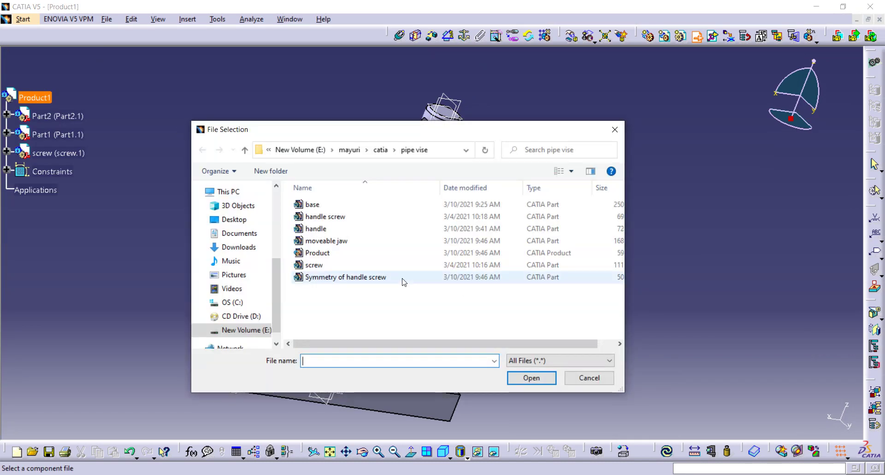
left_click(337, 229)
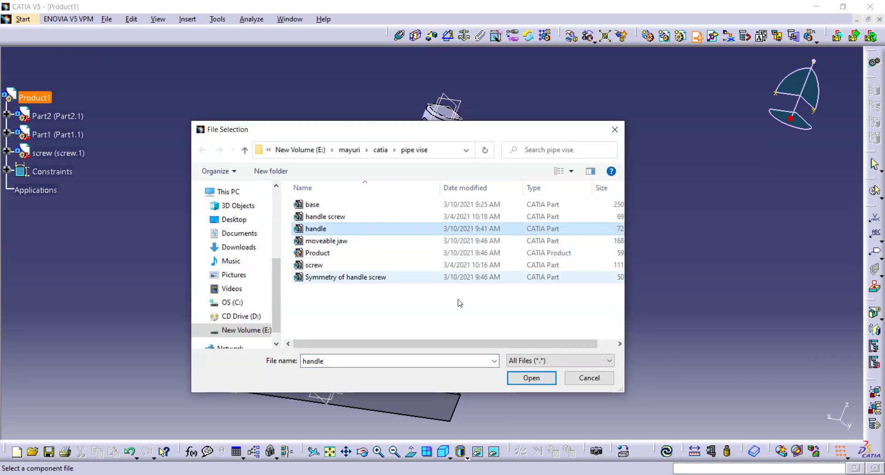
left_click(532, 378)
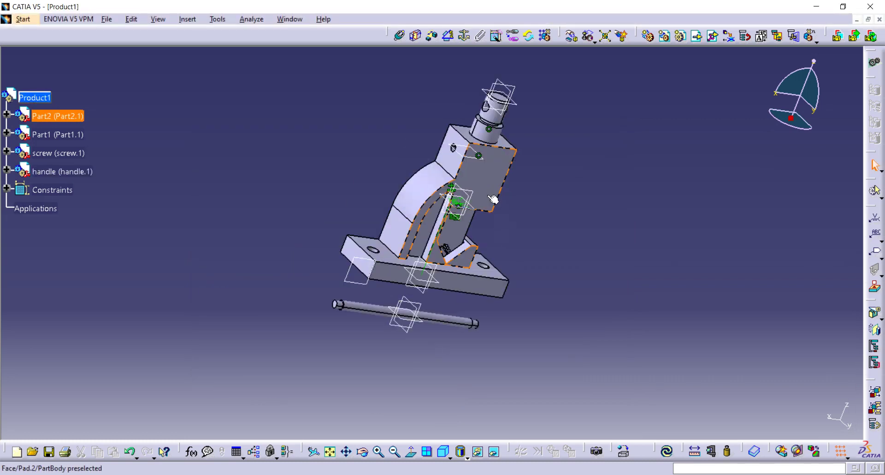
Step: Add a coincidence constraint between the handle's axis and the axis of the screw head's cross hole, and update the assembly
left_click(404, 37)
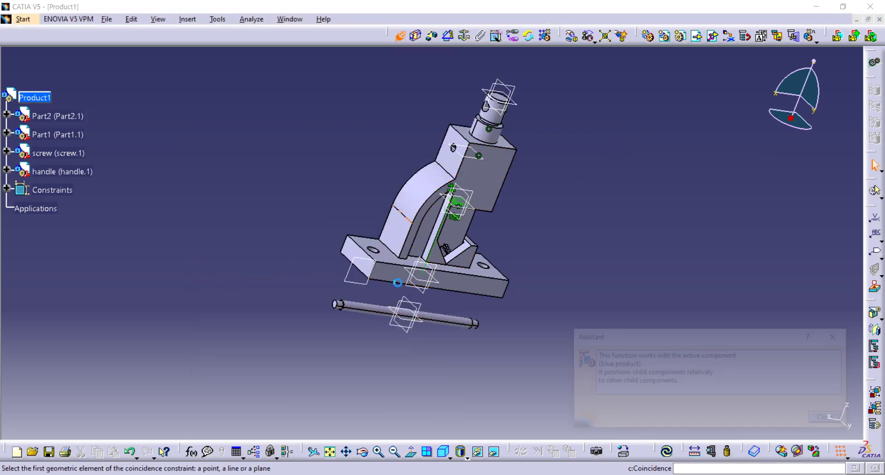
left_click(368, 308)
middle_click_drag(518, 181, 476, 276, "ctrl")
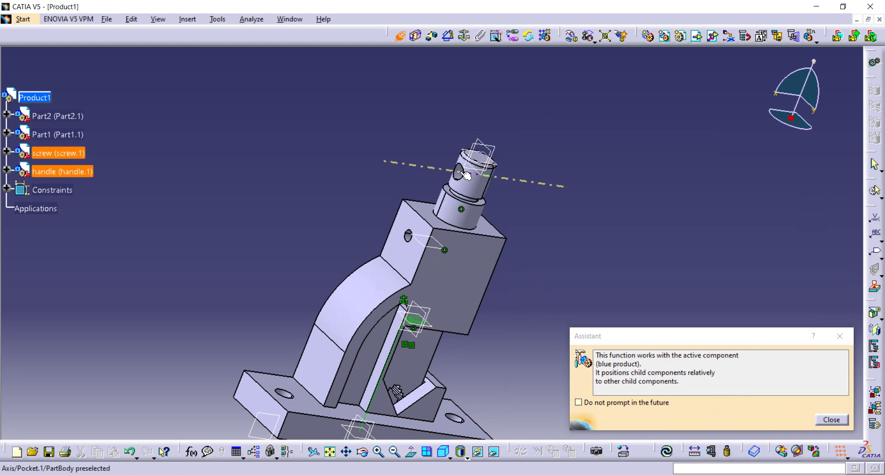
left_click(455, 171)
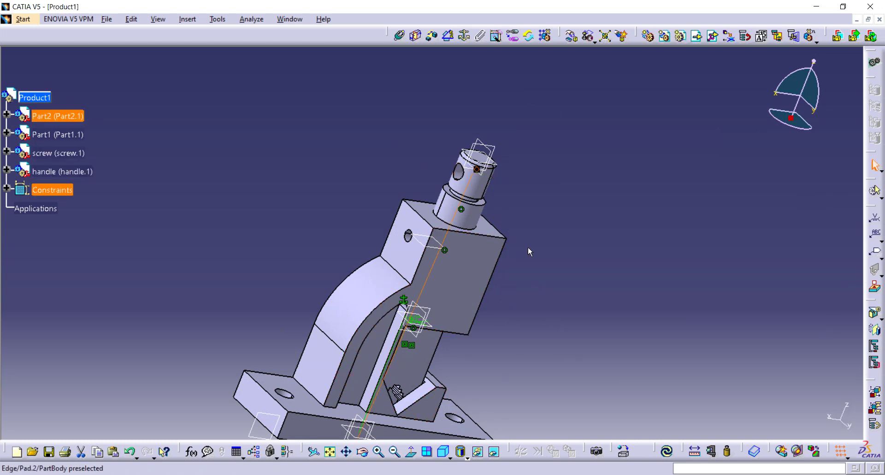
left_click(666, 451)
middle_click_drag(527, 208, 432, 121)
left_click(839, 300)
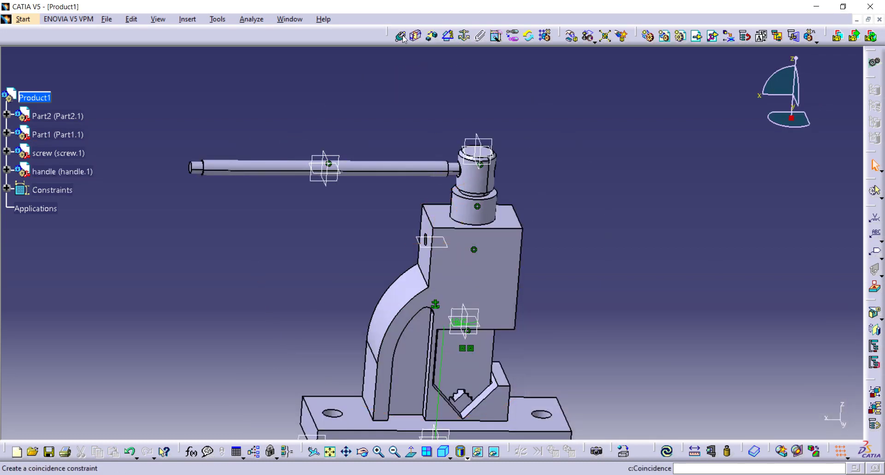
Step: Add an offset constraint of 172/2 between the handle's end face and the screw's yz plane, and update the assembly
left_click(433, 38)
middle_click_drag(256, 126, 443, 69)
left_click(297, 191)
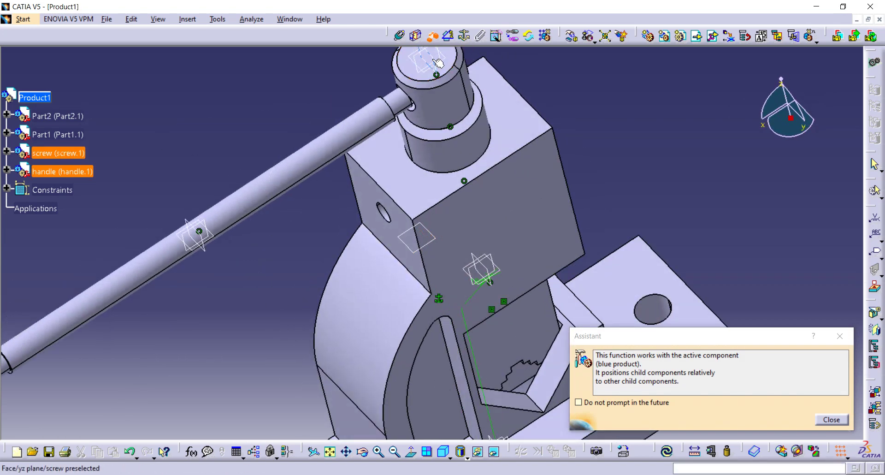
left_click(430, 69)
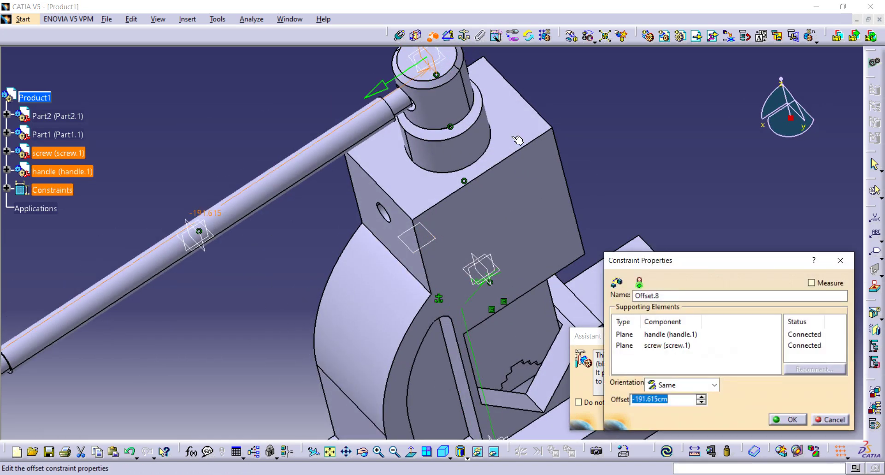
key("BackSpace")
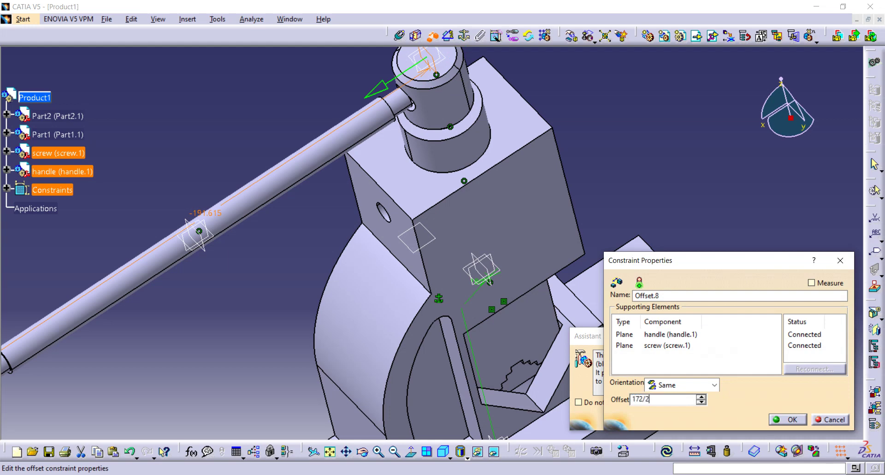
left_click(788, 419)
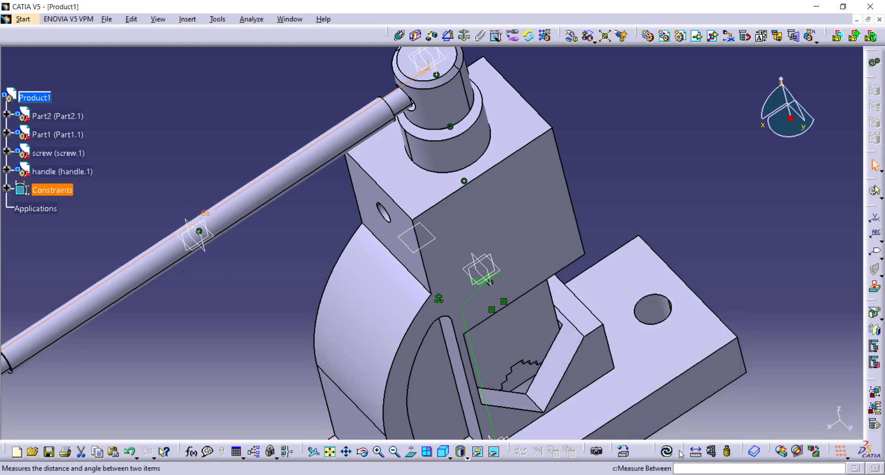
left_click(667, 451)
mouse_move(540, 212)
middle_mouse_down()
mouse_move(540, 238)
mouse_move(542, 226)
middle_mouse_up()
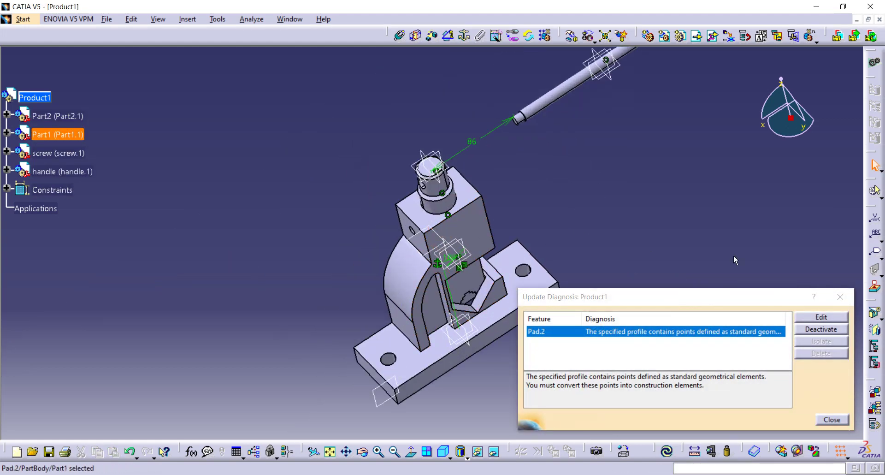
Step: Set the offset between the handle's end face and the screw's plane to -86 and update the assembly
double_click(471, 146)
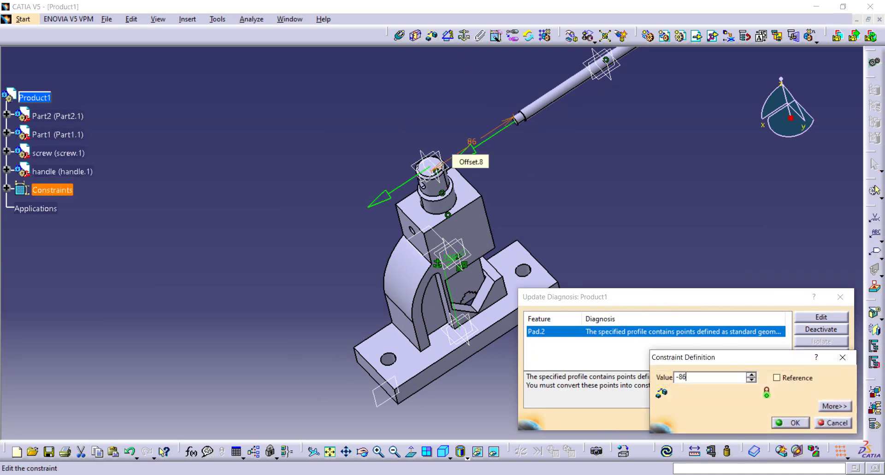
type("-86")
key("Return")
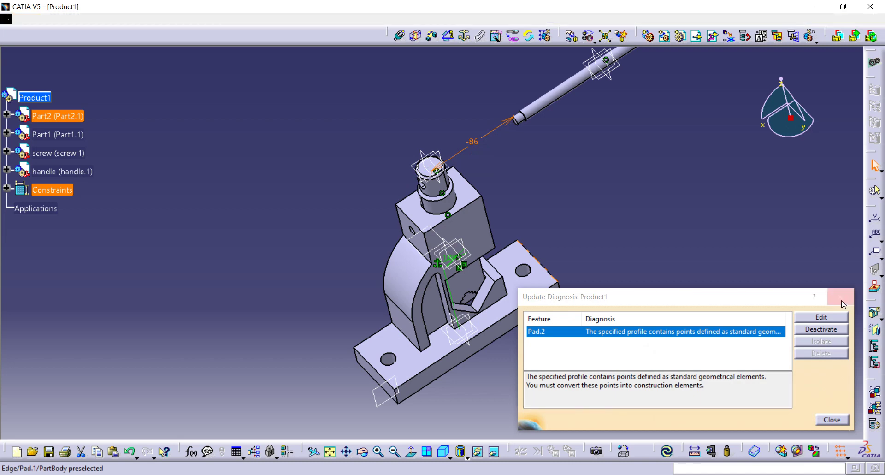
left_click(842, 301)
left_click(666, 452)
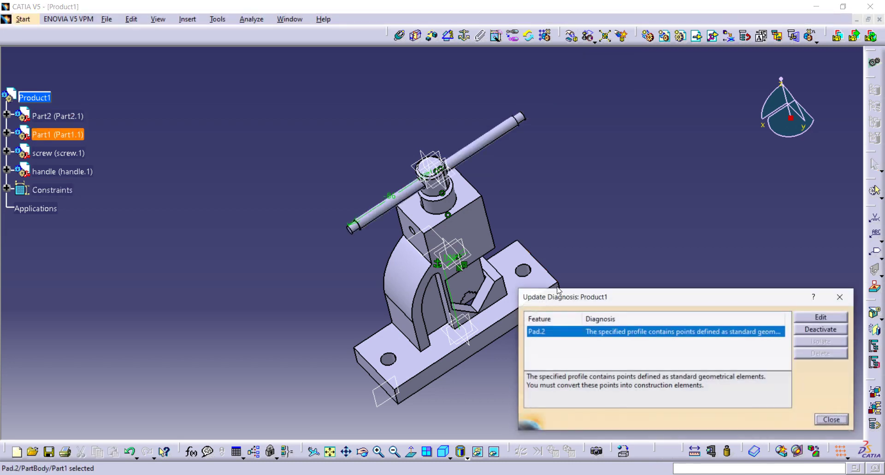
left_click(840, 297)
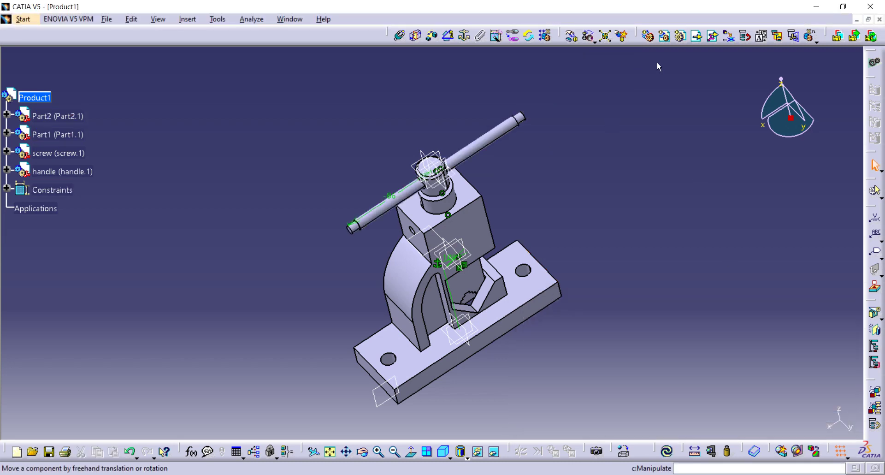
Step: Insert the existing handle screw part from the pipe vise folder into Product1
left_click(699, 37)
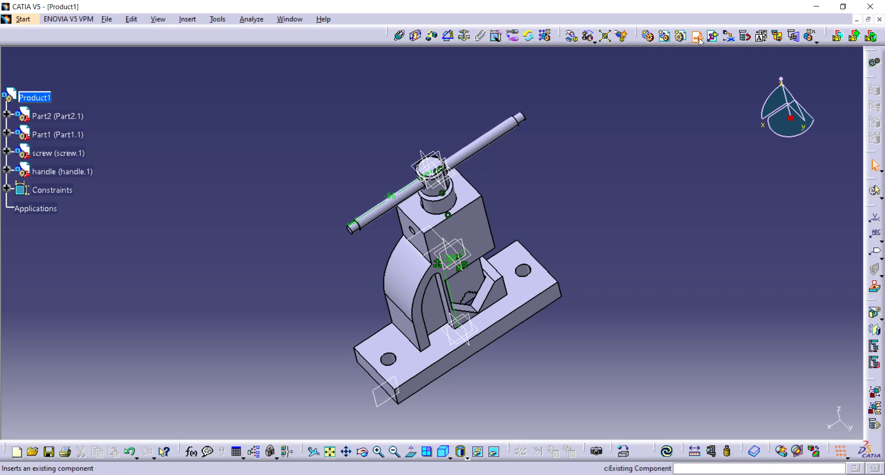
left_click(39, 98)
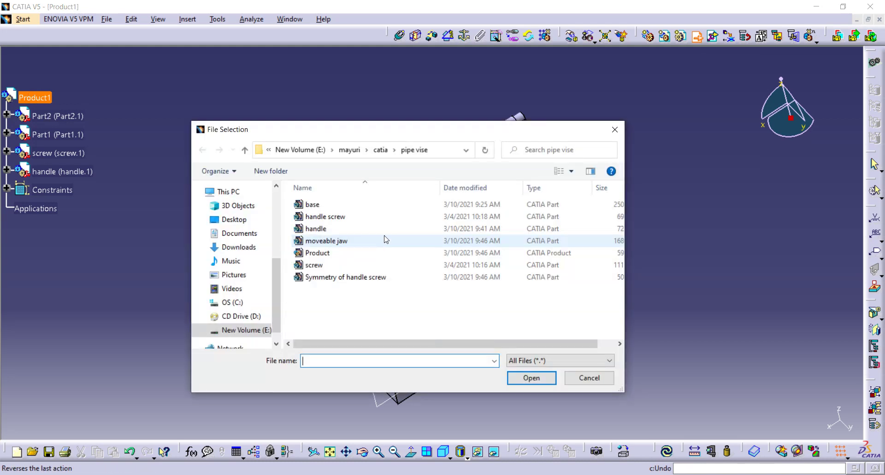
left_click(350, 216)
left_click(517, 384)
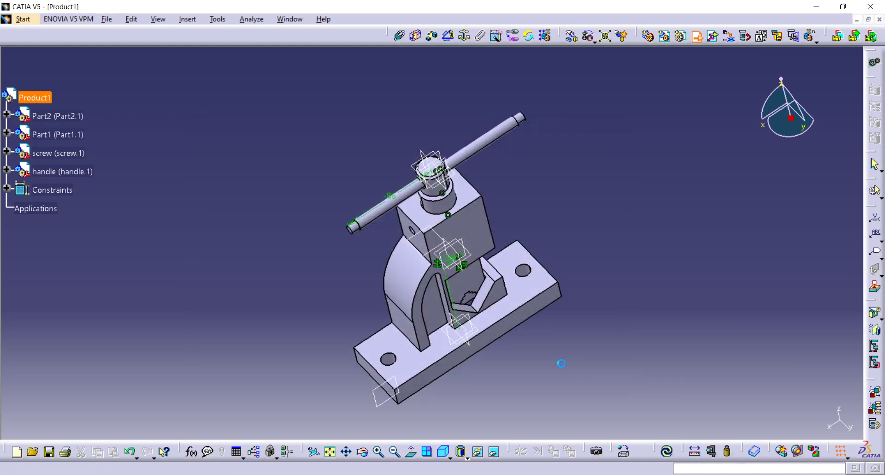
middle_click_drag(472, 401, 388, 295)
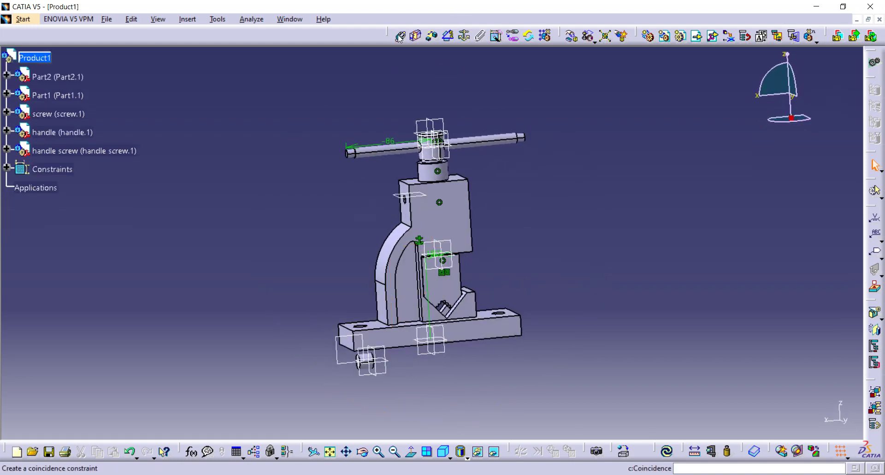
Step: Add a coincidence constraint between the handle's axis and the handle screw's axis, and update the assembly
left_click(399, 37)
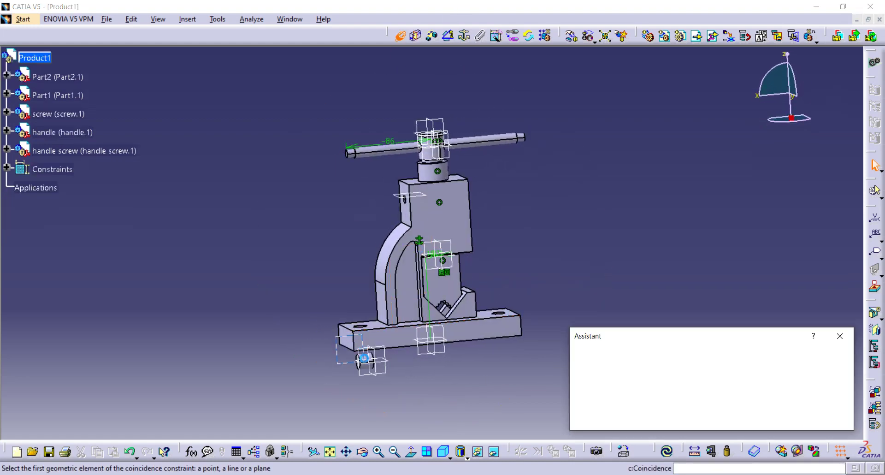
left_click(379, 151)
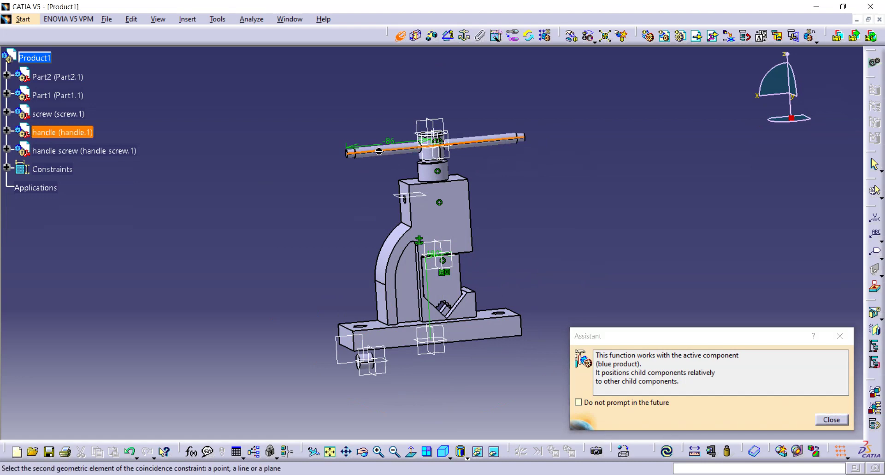
middle_click_drag(372, 332, 373, 281)
middle_click_drag(395, 381, 408, 290)
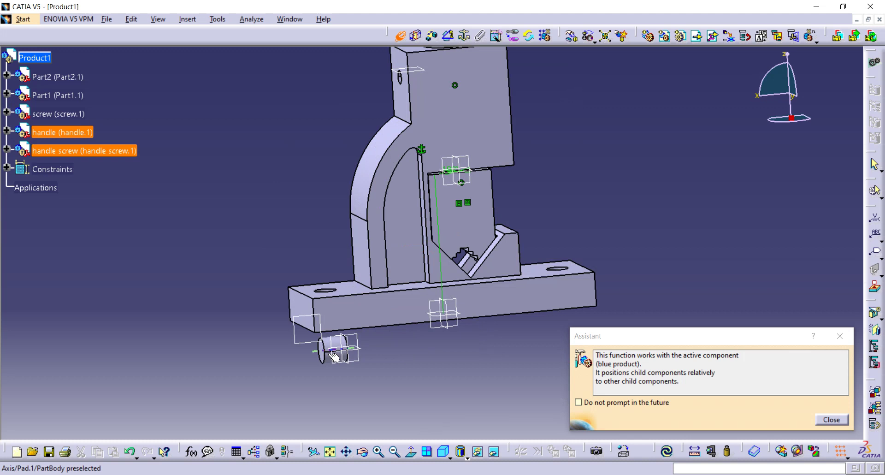
left_click(334, 357)
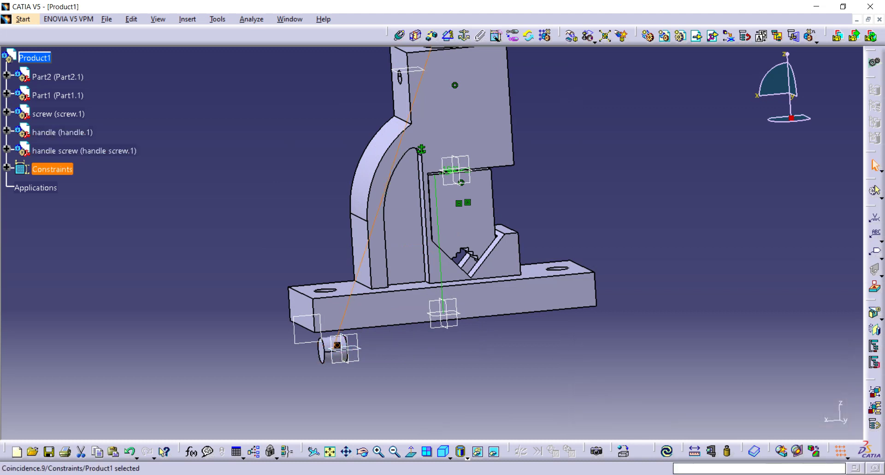
left_click(666, 451)
middle_click_drag(537, 195, 520, 280)
left_click(850, 298)
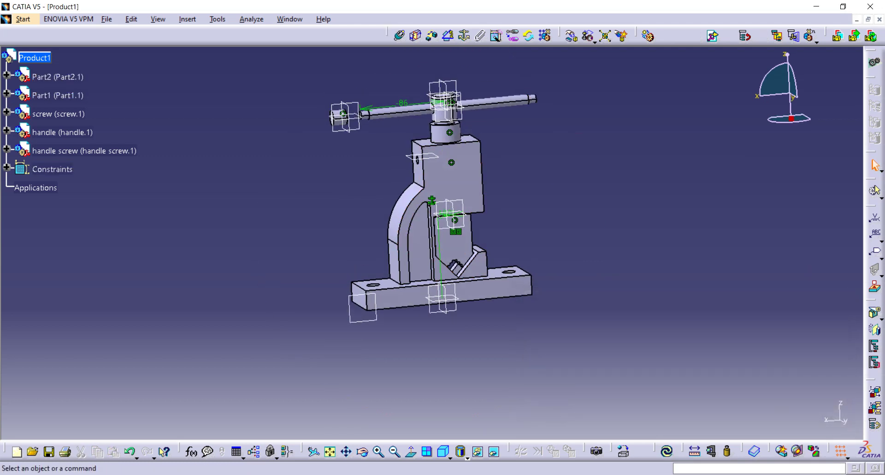
Step: Add an offset constraint between the handle screw's outer end face and the handle's end face, and update the assembly
left_click(431, 36)
middle_click_drag(348, 158, 337, 177)
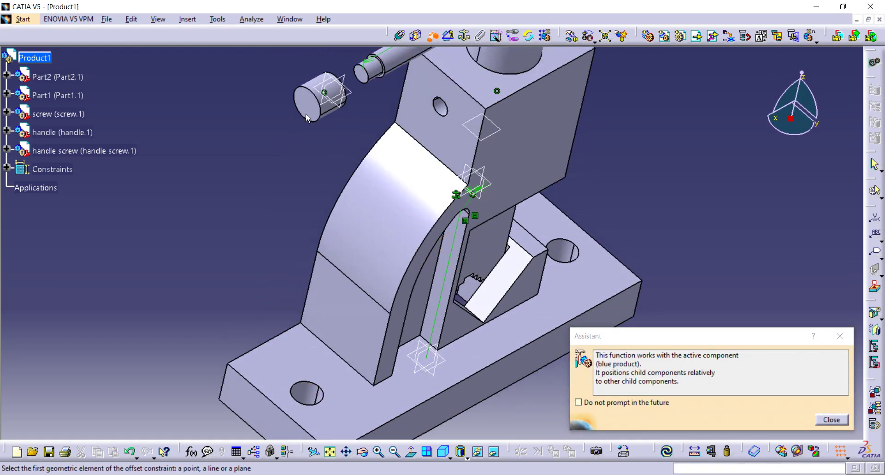
left_click(312, 105)
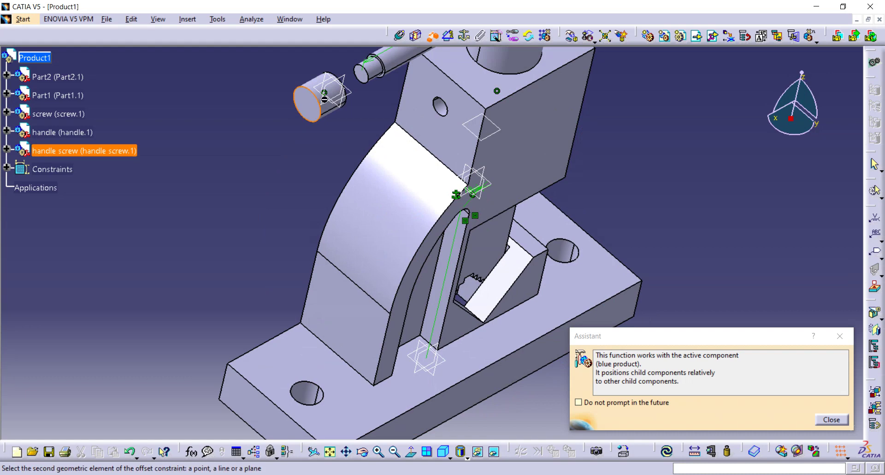
left_click(368, 80)
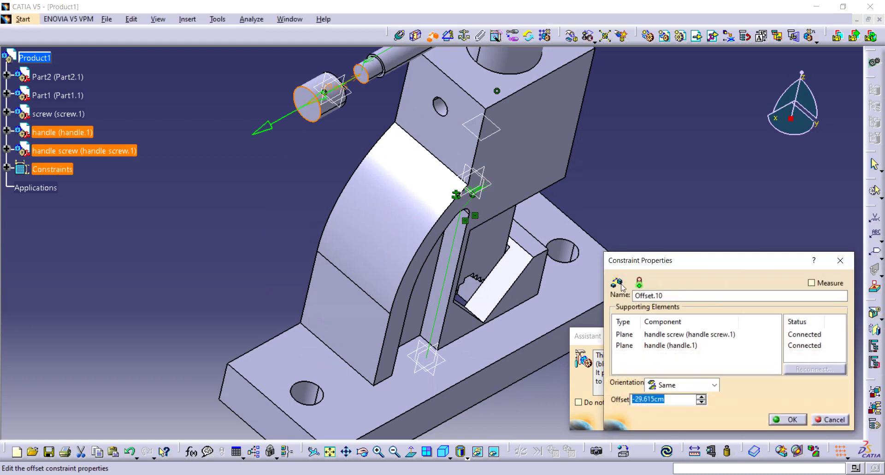
key("BackSpace")
left_click(788, 419)
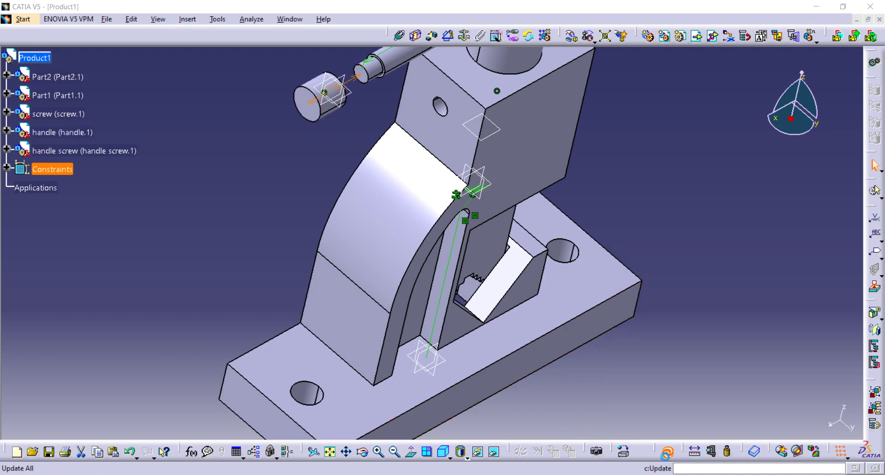
left_click(667, 452)
middle_click_drag(378, 115, 322, 319)
left_click(839, 297)
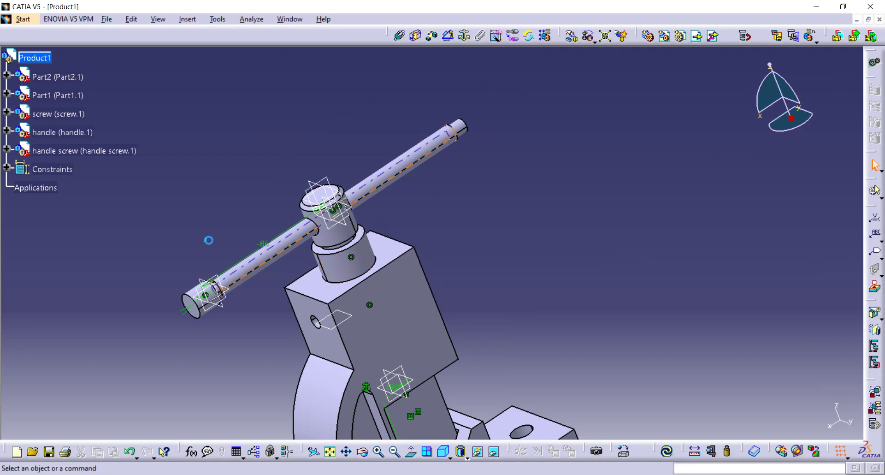
left_click(72, 136)
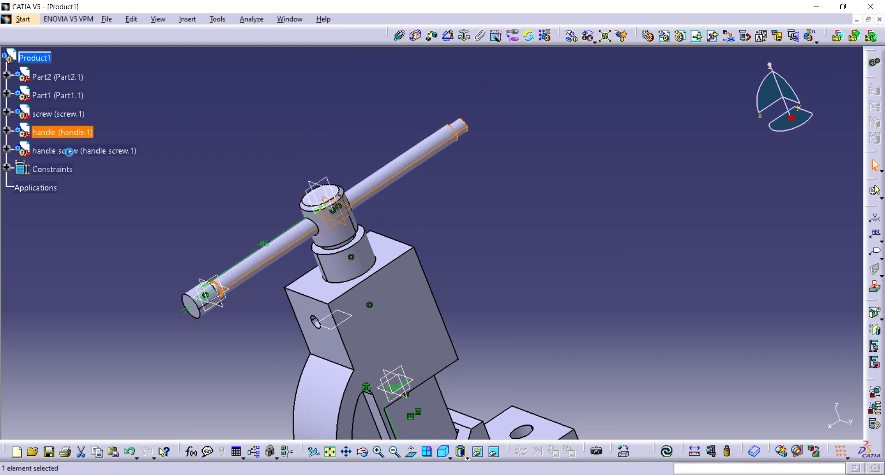
left_click(71, 151)
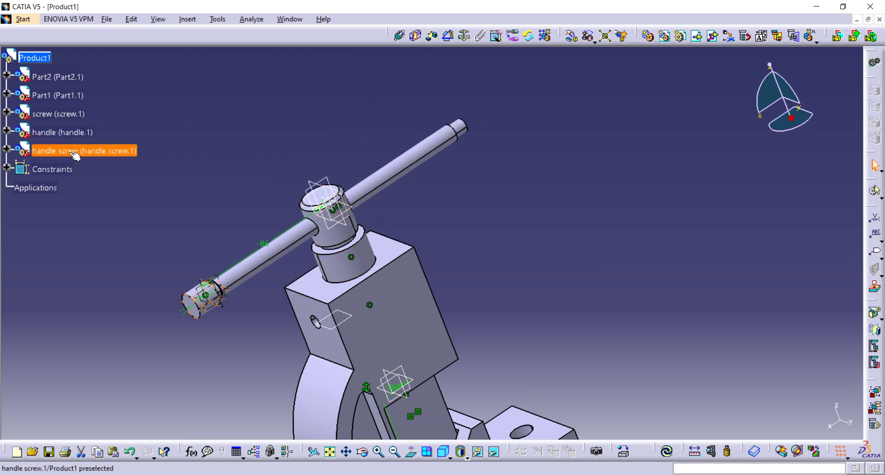
left_click(876, 331)
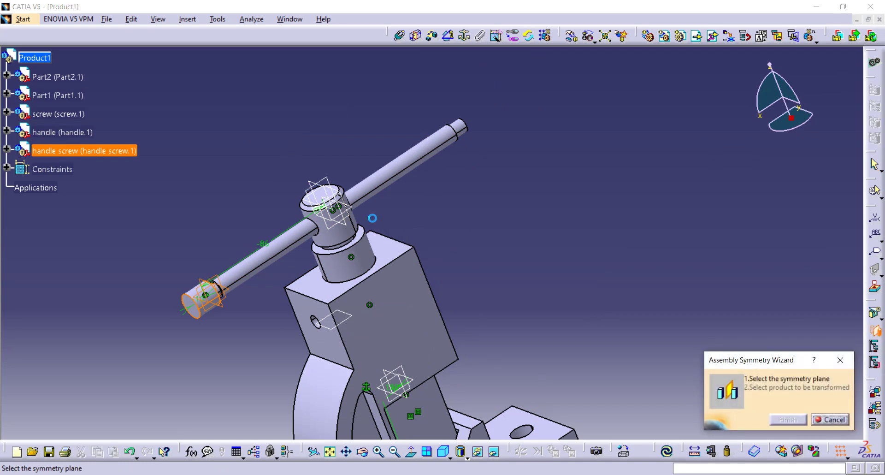
middle_click_drag(368, 219, 304, 204)
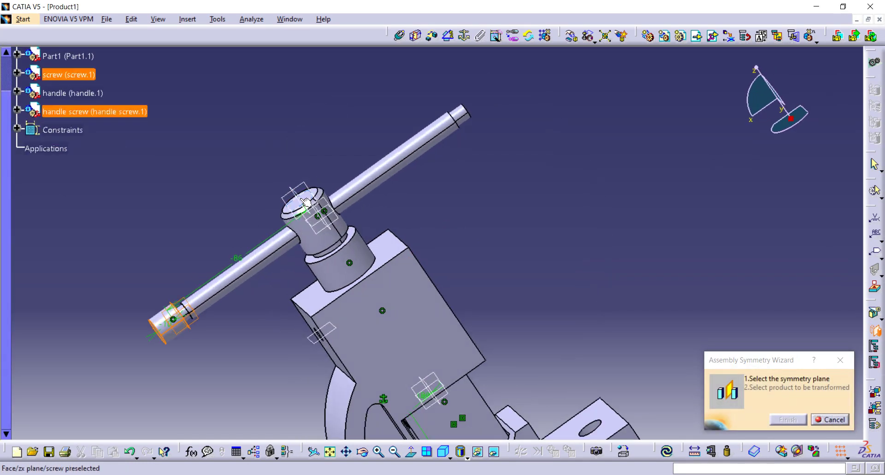
left_click(305, 202)
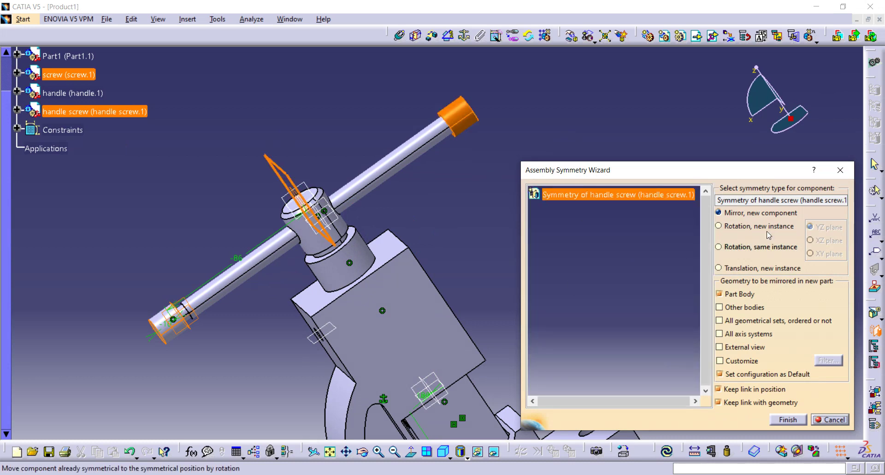
left_click(840, 170)
Step: Mirror the handle screw about the handle's zx plane as a new component, keeping the links in position and with geometry
mouse_move(390, 217)
middle_mouse_down()
mouse_move(361, 229)
mouse_move(385, 215)
middle_mouse_up()
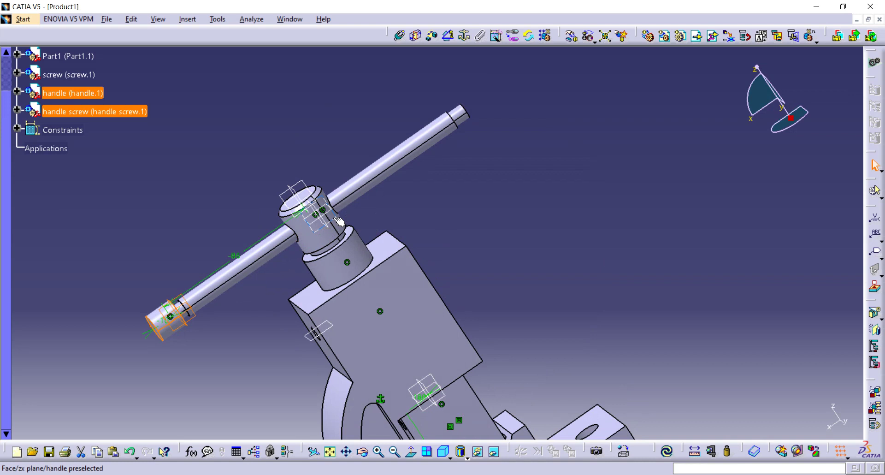
left_click(874, 330)
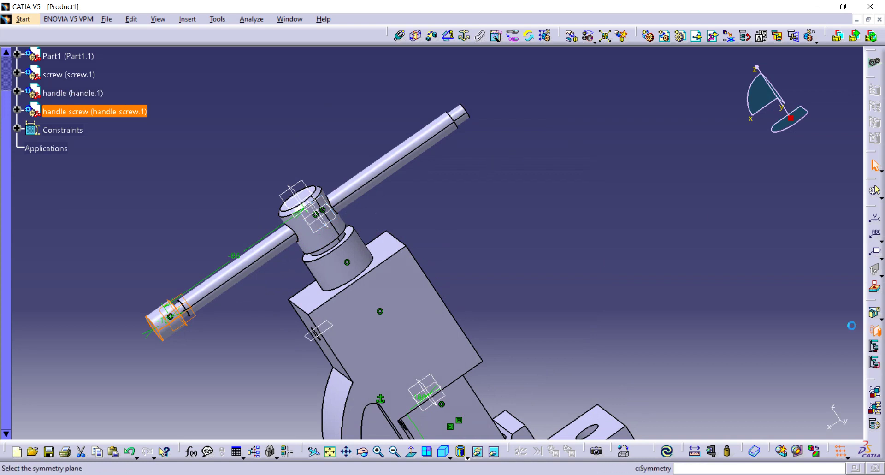
left_click(326, 224)
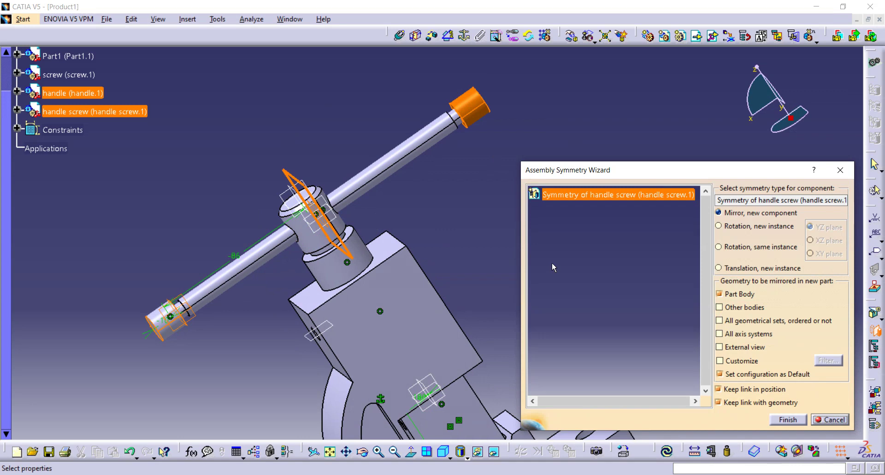
left_click(788, 419)
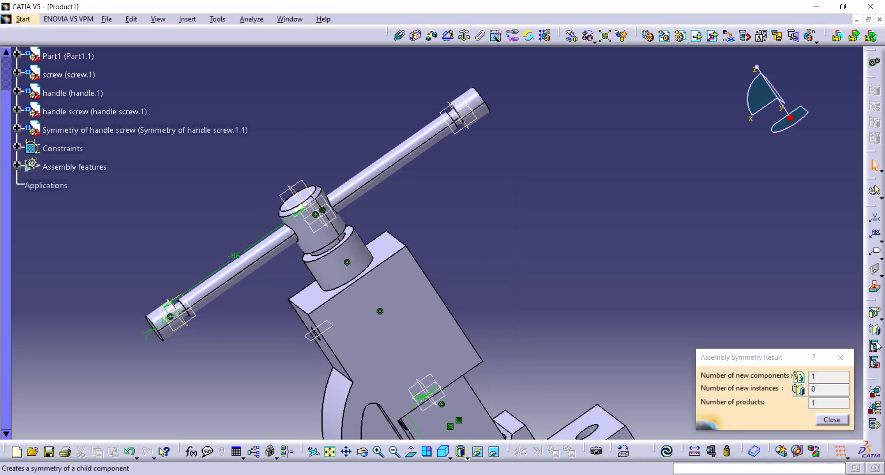
left_click(840, 358)
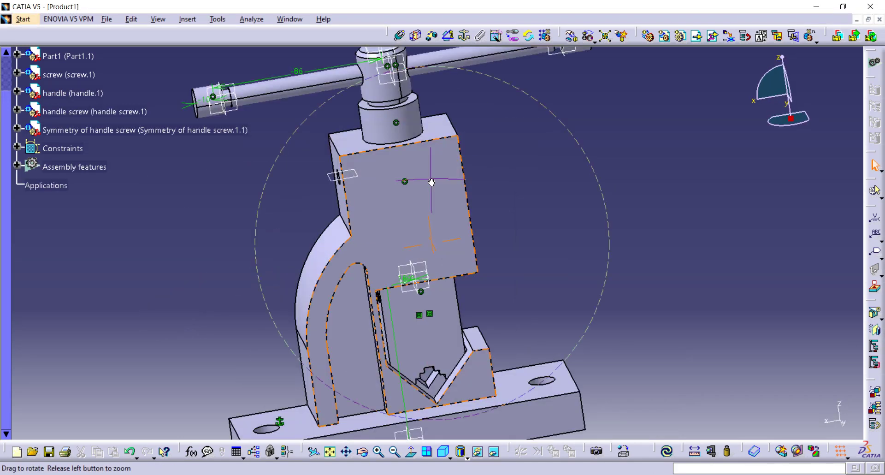